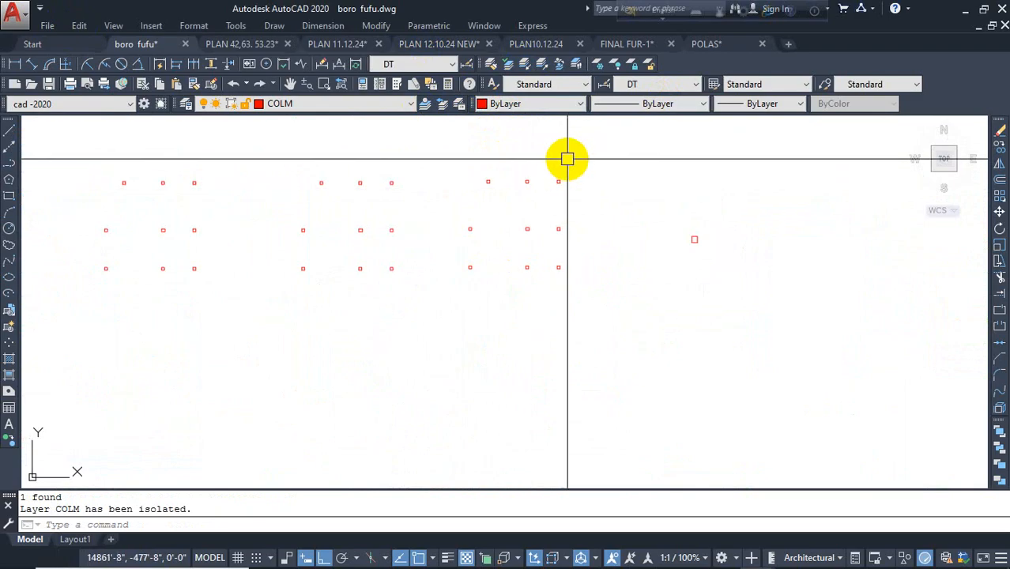
- Copy the nine isolated columns of the rightmost column group straight down into the empty area below
{"action": "left_click", "coordinate": [569, 158]}
{"action": "left_click", "coordinate": [459, 294]}
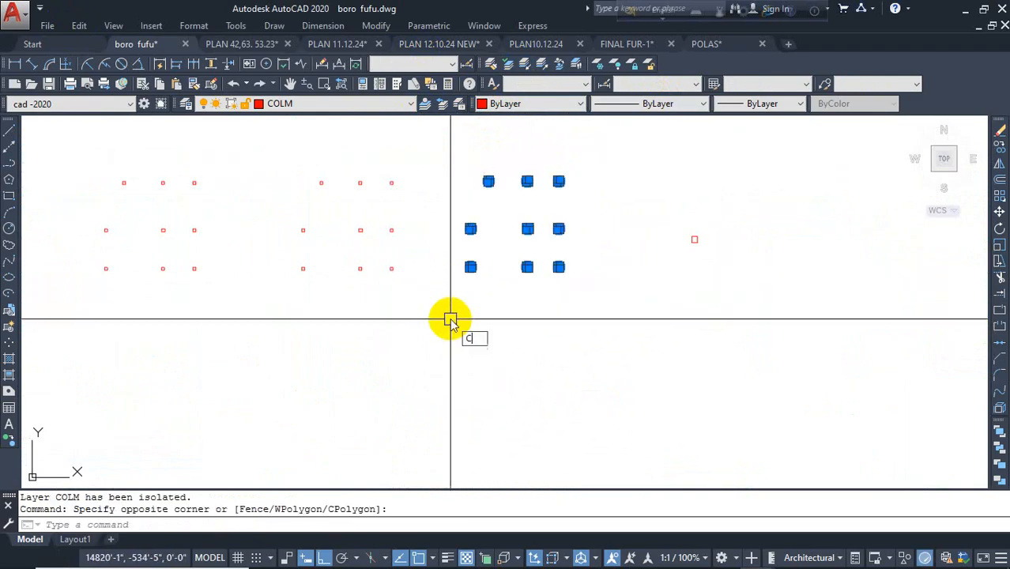
{"action": "type", "text": "CO"}
{"action": "key", "text": "Return"}
{"action": "scroll", "coordinate": [464, 261], "scroll_direction": "down", "scroll_amount": 4}
{"action": "left_click", "coordinate": [526, 282]}
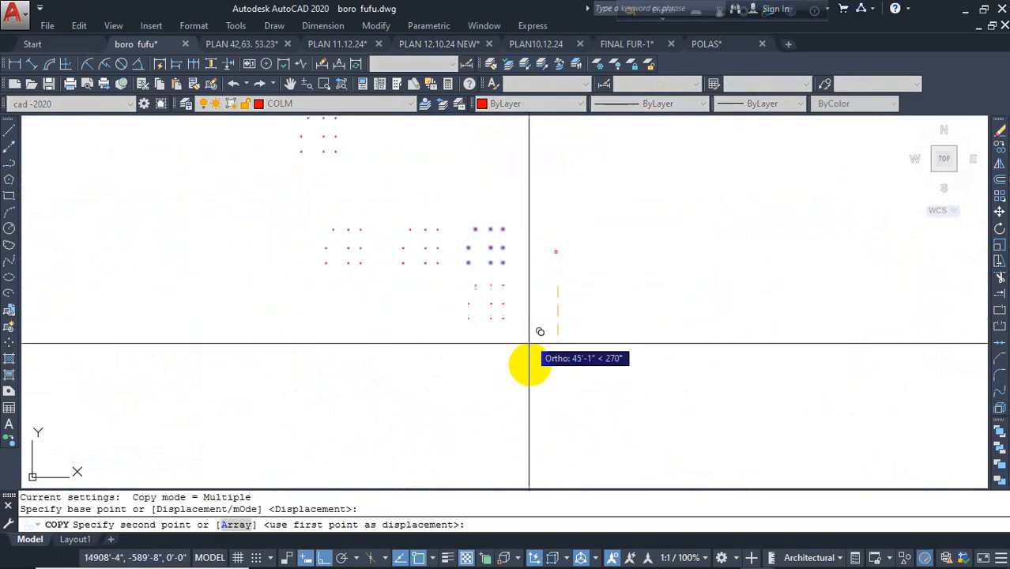
{"action": "left_click", "coordinate": [539, 400]}
{"action": "key", "text": "Escape"}
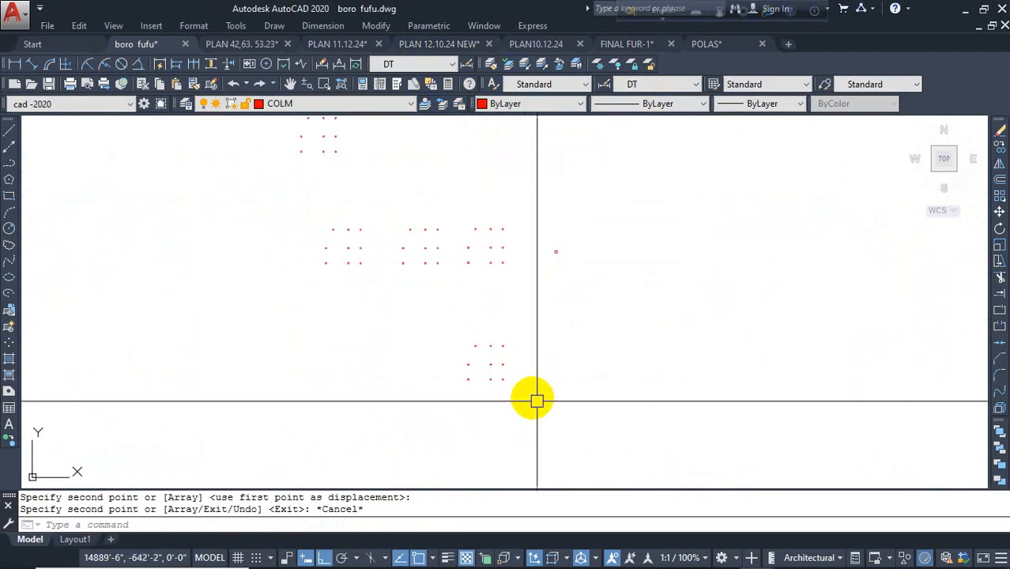
- Restore the isolated layers and move the nine copied columns straight up, closer to the footing layout plan
{"action": "left_click", "coordinate": [542, 65]}
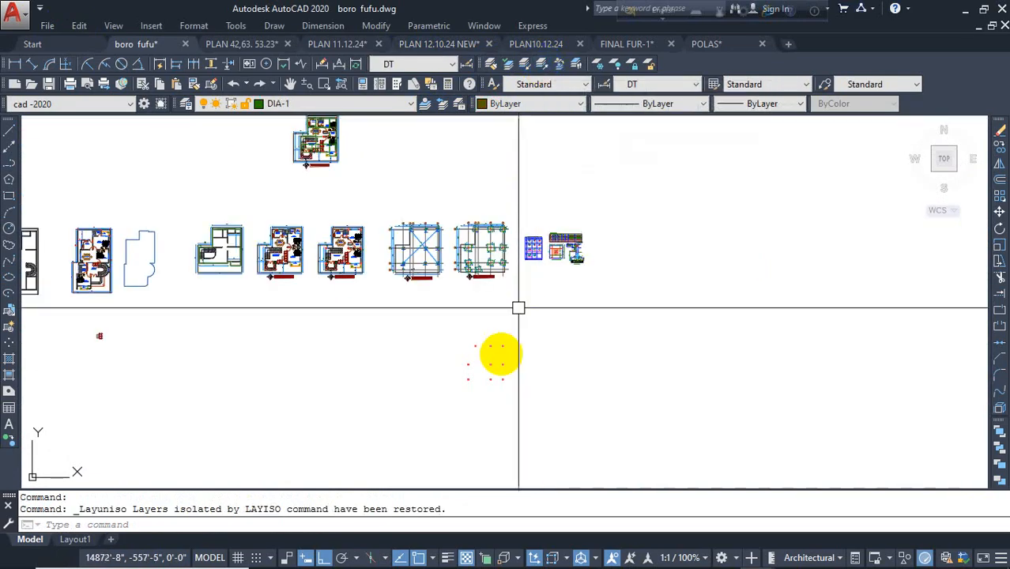
{"action": "scroll", "coordinate": [492, 395], "scroll_direction": "up", "scroll_amount": 5}
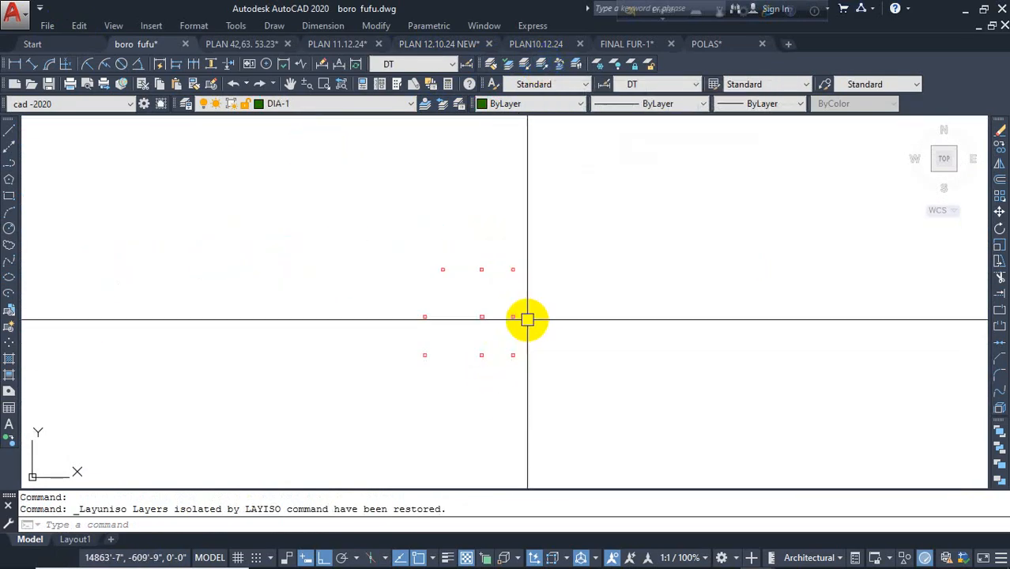
{"action": "left_click", "coordinate": [546, 261]}
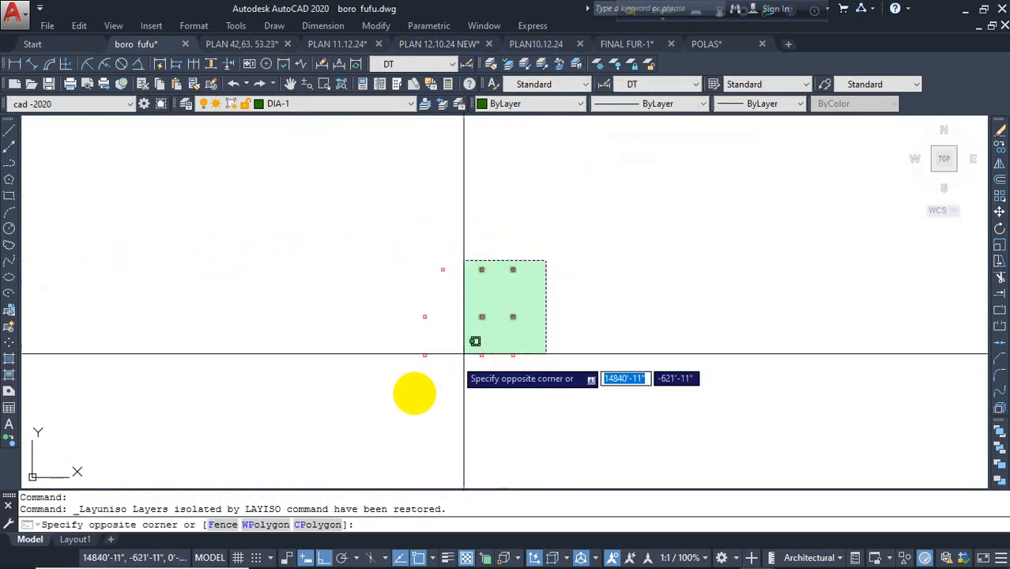
{"action": "left_click", "coordinate": [413, 393]}
{"action": "type", "text": "m"}
{"action": "key", "text": "Return"}
{"action": "left_click", "coordinate": [596, 361]}
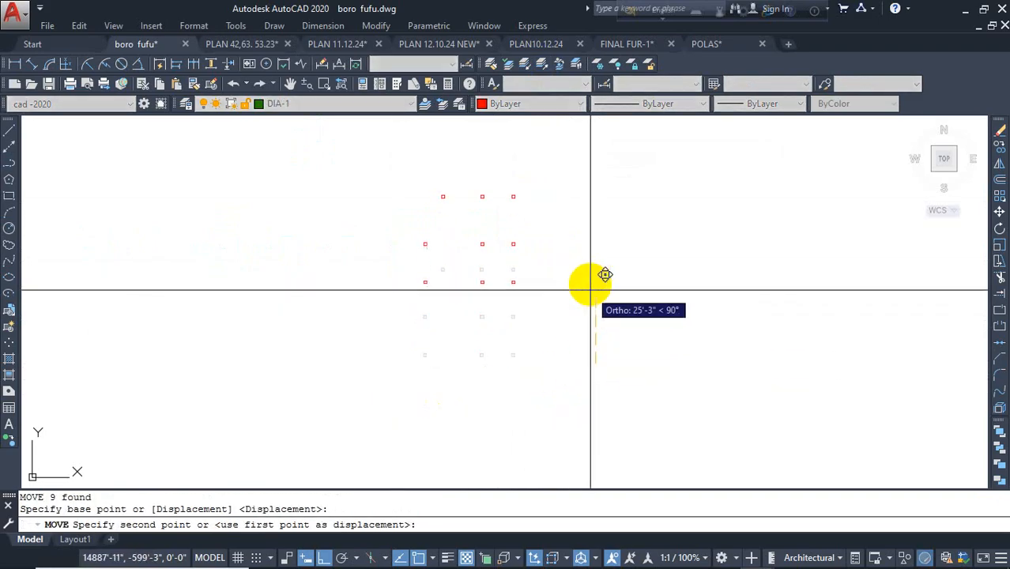
{"action": "key", "text": "Escape"}
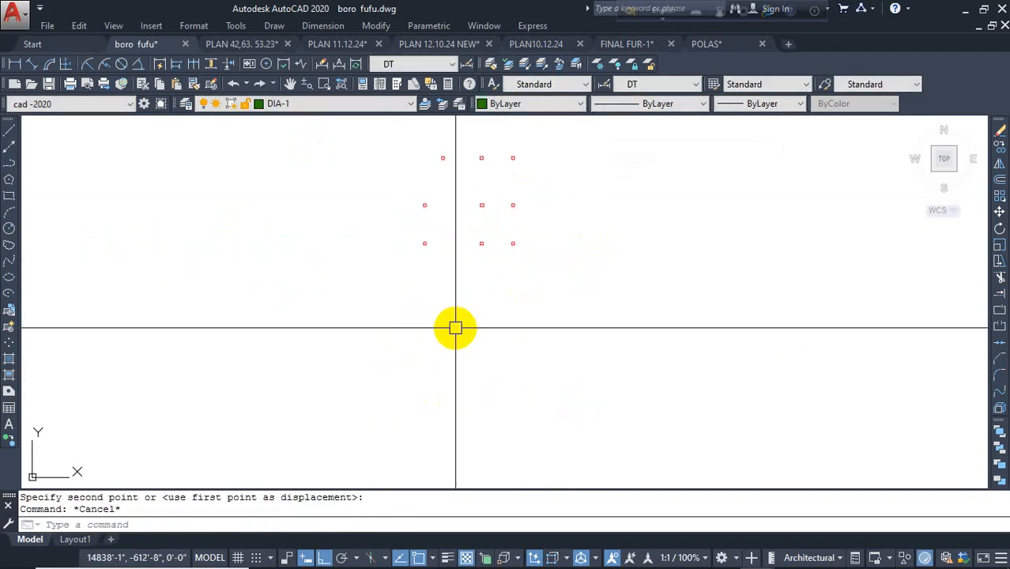
{"action": "middle_click_drag", "start_coordinate": [447, 321], "coordinate": [498, 450]}
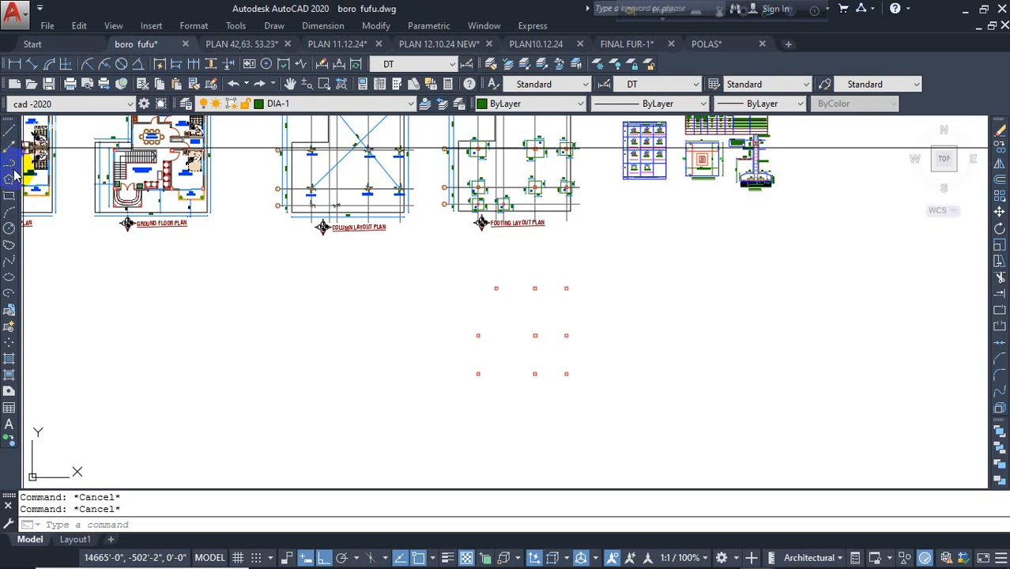
- Make G.B the current layer and draw a line about 19'-3" long between the bottom faces of the bottom-left and bottom-middle columns
{"action": "left_click", "coordinate": [294, 105]}
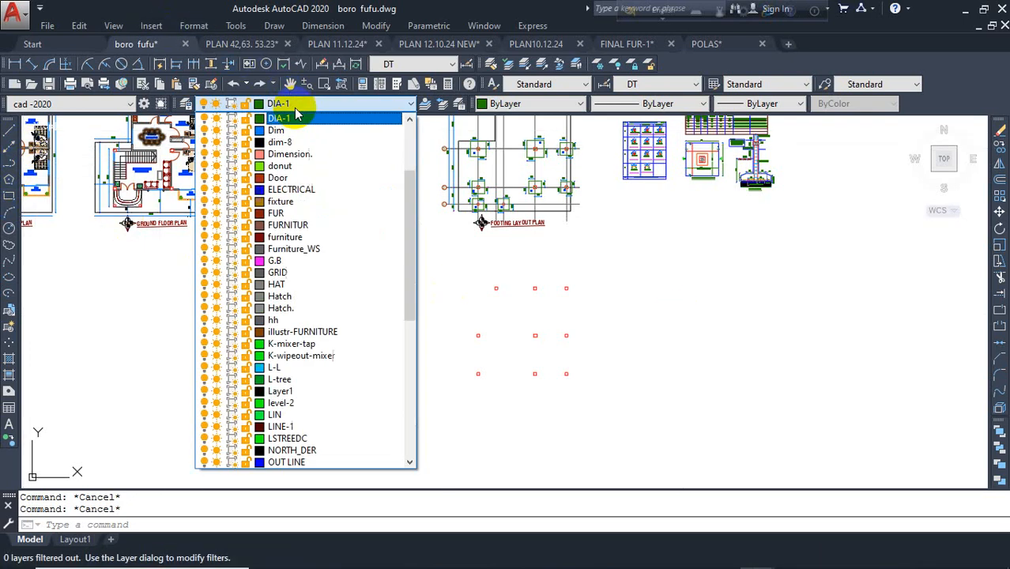
{"action": "left_click", "coordinate": [313, 263]}
{"action": "middle_click_drag", "start_coordinate": [474, 294], "coordinate": [256, 171]}
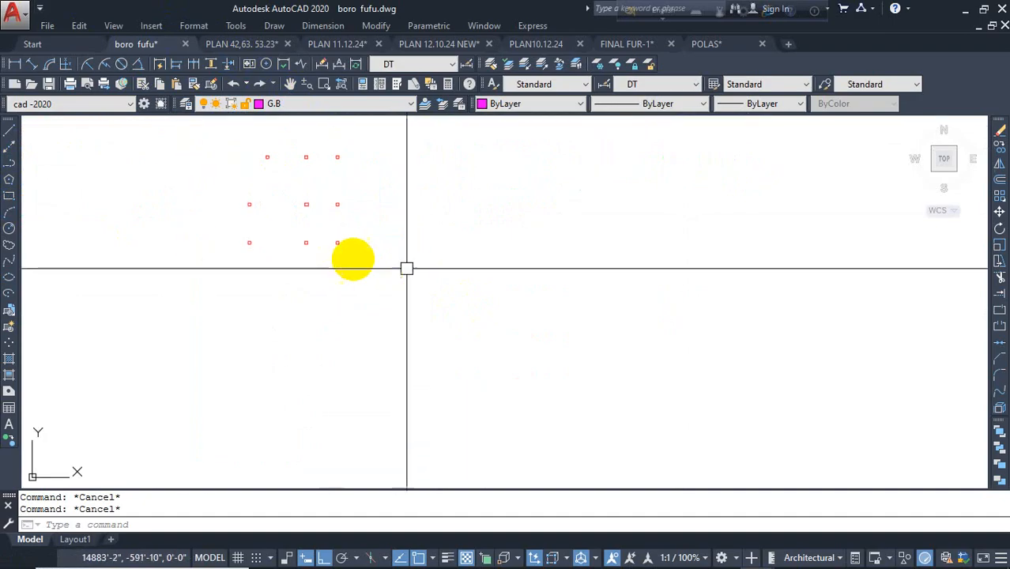
{"action": "scroll", "coordinate": [322, 327], "scroll_direction": "up", "scroll_amount": 2}
{"action": "type", "text": "l"}
{"action": "key", "text": "Return"}
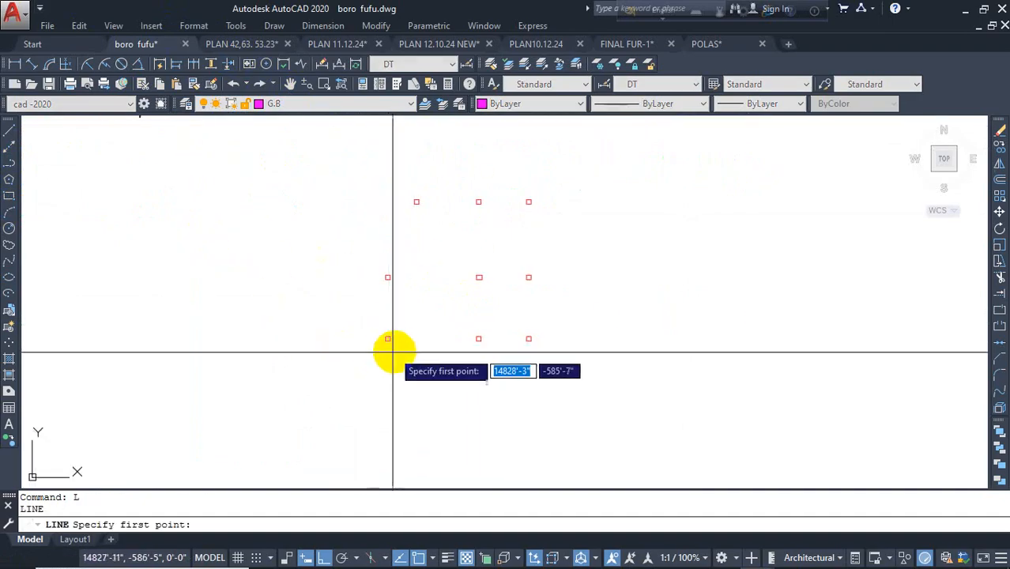
{"action": "scroll", "coordinate": [393, 352], "scroll_direction": "up", "scroll_amount": 4}
{"action": "left_click", "coordinate": [382, 321]}
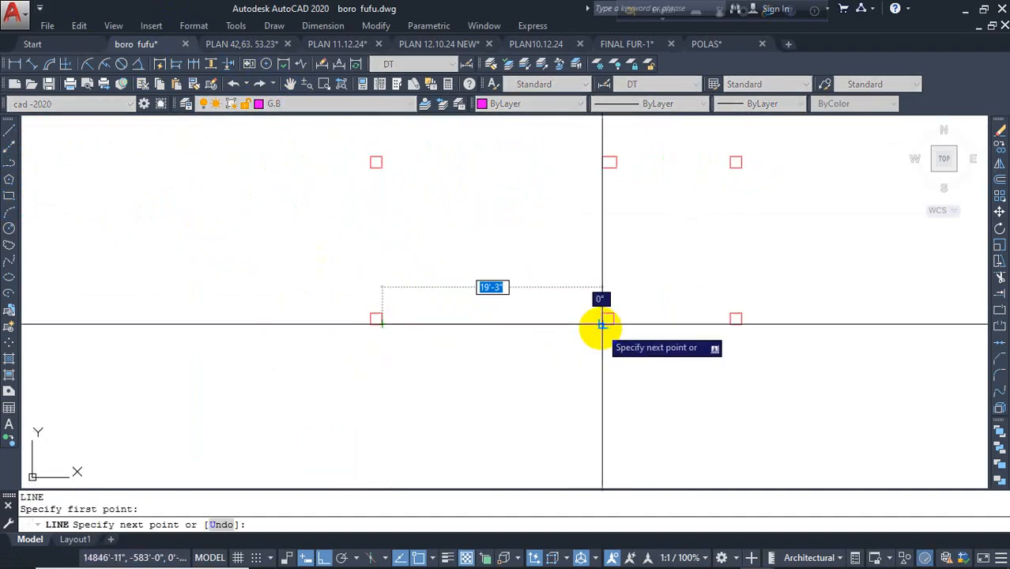
{"action": "left_click", "coordinate": [603, 324]}
{"action": "middle_click_drag", "start_coordinate": [669, 334], "coordinate": [535, 341]}
{"action": "key", "text": "Return"}
- Draw a line between the bottom faces of the bottom-middle and bottom-right columns
{"action": "key", "text": "Return"}
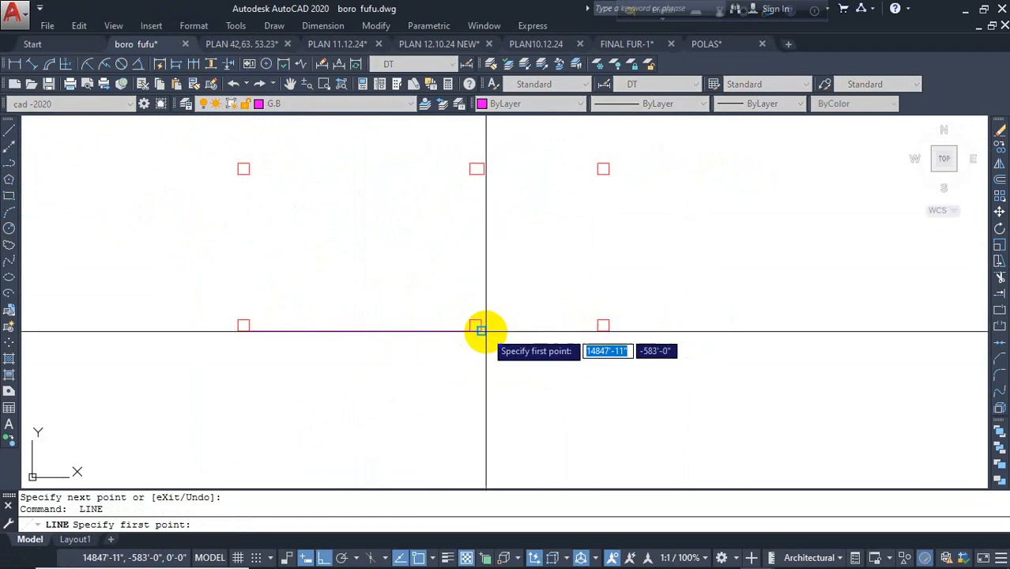
{"action": "left_click", "coordinate": [481, 329]}
{"action": "left_click", "coordinate": [603, 325]}
{"action": "key", "text": "Return"}
- Draw two vertical lines along the outer faces of the right-hand columns, bottom to middle row and middle to top row
{"action": "key", "text": "Return"}
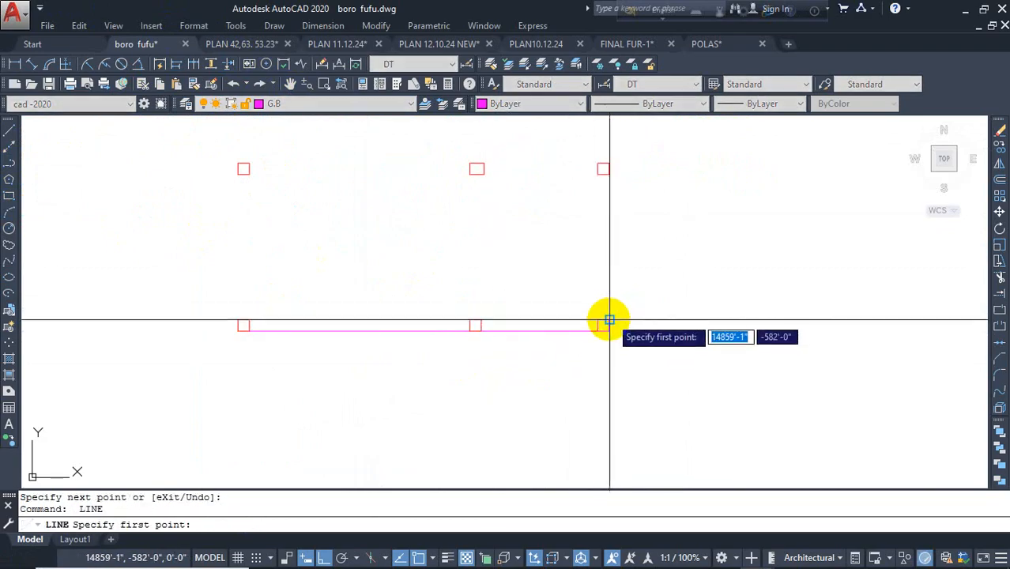
{"action": "left_click", "coordinate": [610, 319]}
{"action": "left_click", "coordinate": [610, 175]}
{"action": "middle_click_drag", "start_coordinate": [629, 239], "coordinate": [597, 429]}
{"action": "key", "text": "Return"}
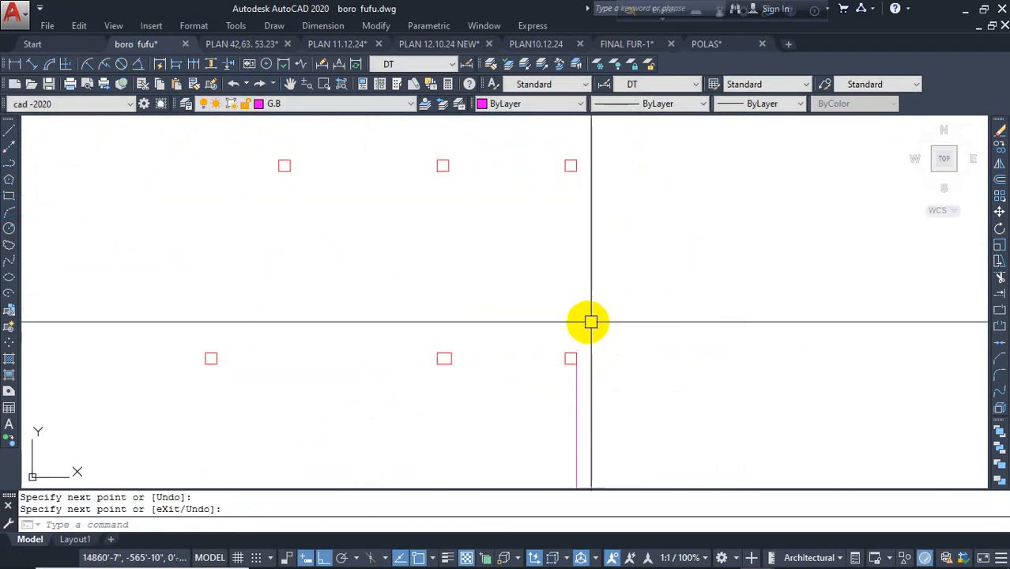
{"action": "key", "text": "Return"}
{"action": "left_click", "coordinate": [577, 354]}
{"action": "left_click", "coordinate": [576, 165]}
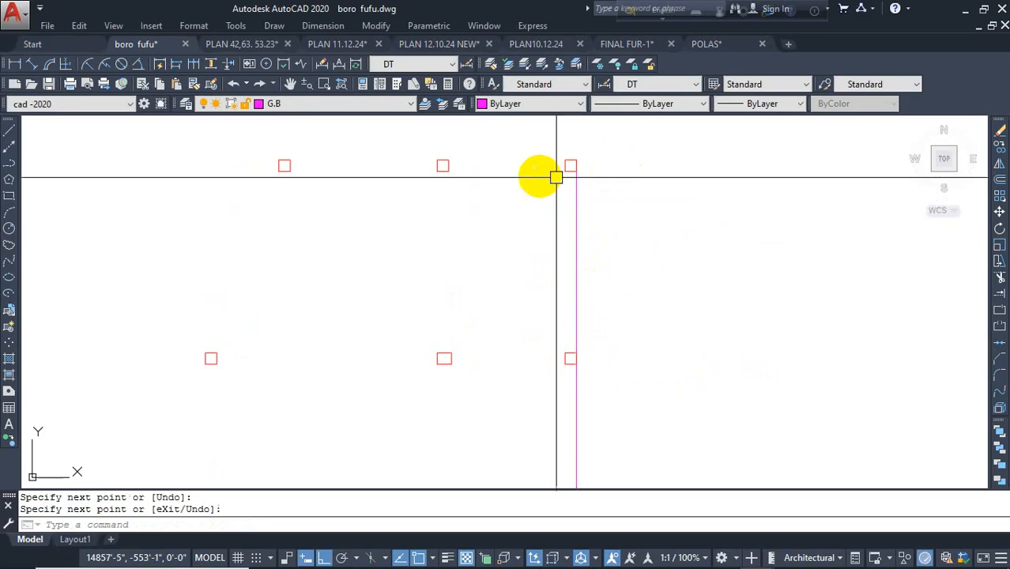
- Draw two horizontal lines along the top faces of the top-row columns, right to middle and middle to left
{"action": "key", "text": "Return"}
{"action": "left_click", "coordinate": [571, 165]}
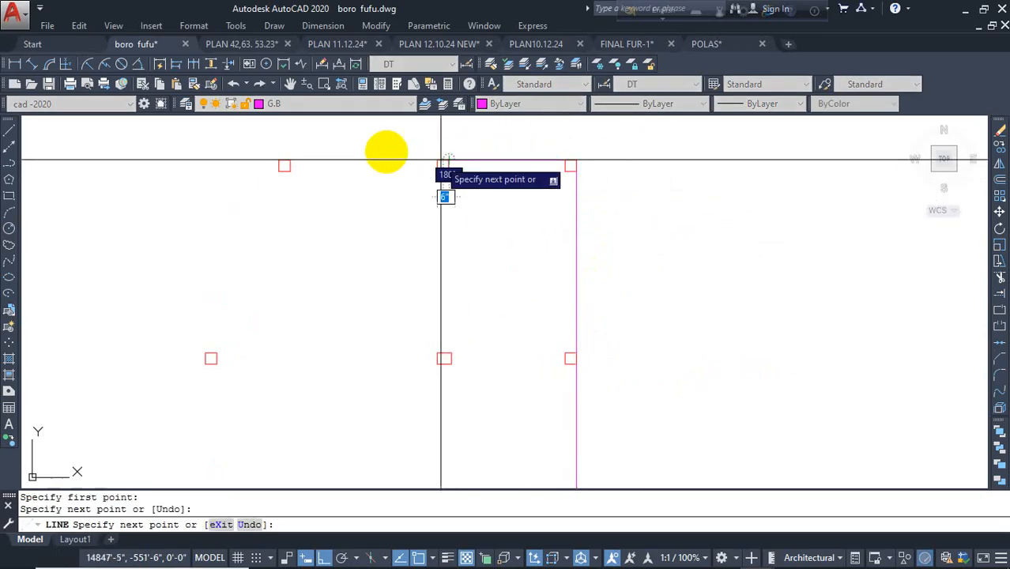
{"action": "key", "text": "Return"}
{"action": "key", "text": "Return"}
{"action": "left_click", "coordinate": [437, 160]}
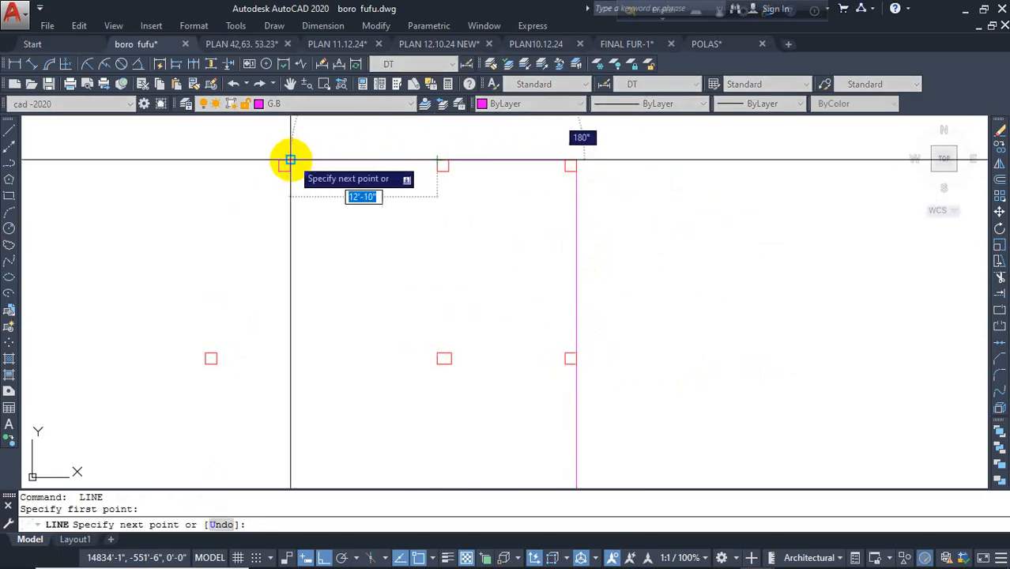
{"action": "left_click", "coordinate": [290, 159]}
{"action": "middle_click_drag", "start_coordinate": [302, 226], "coordinate": [400, 169]}
{"action": "key", "text": "Return"}
- Draw a vertical line along the outer left faces from the bottom-left column up to the middle-left column
{"action": "key", "text": "Return"}
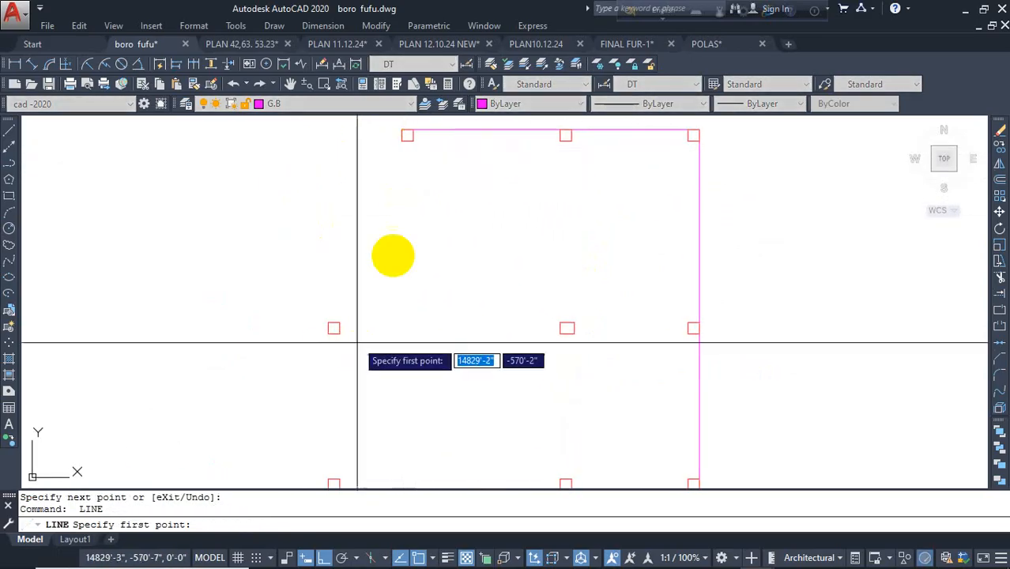
{"action": "scroll", "coordinate": [393, 256], "scroll_direction": "down", "scroll_amount": 2}
{"action": "left_click", "coordinate": [356, 393]}
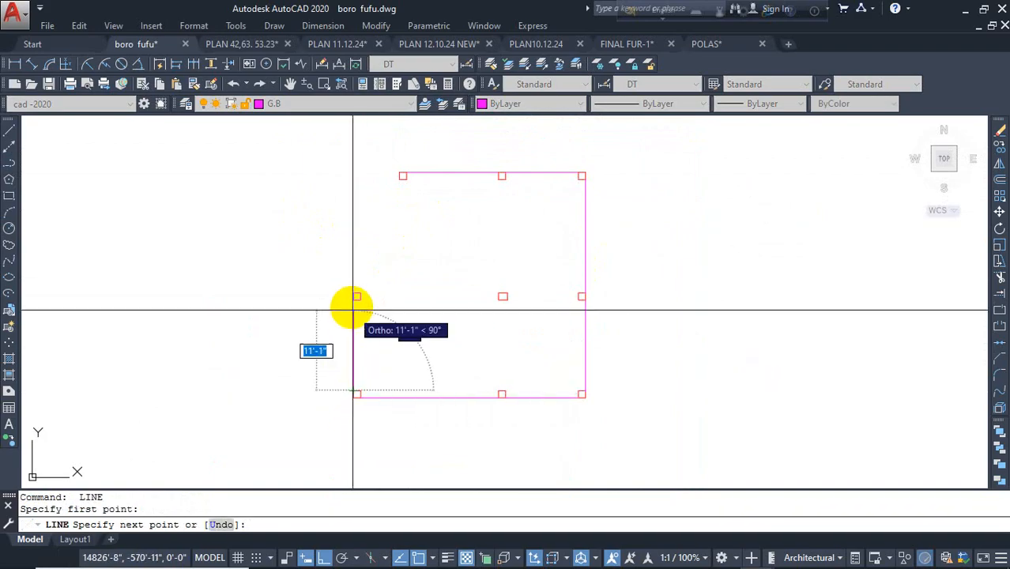
{"action": "left_click", "coordinate": [356, 297]}
{"action": "key", "text": "Return"}
- Draw two horizontal lines along the bottom faces of the middle-row columns, left to centre and centre to right
{"action": "key", "text": "Return"}
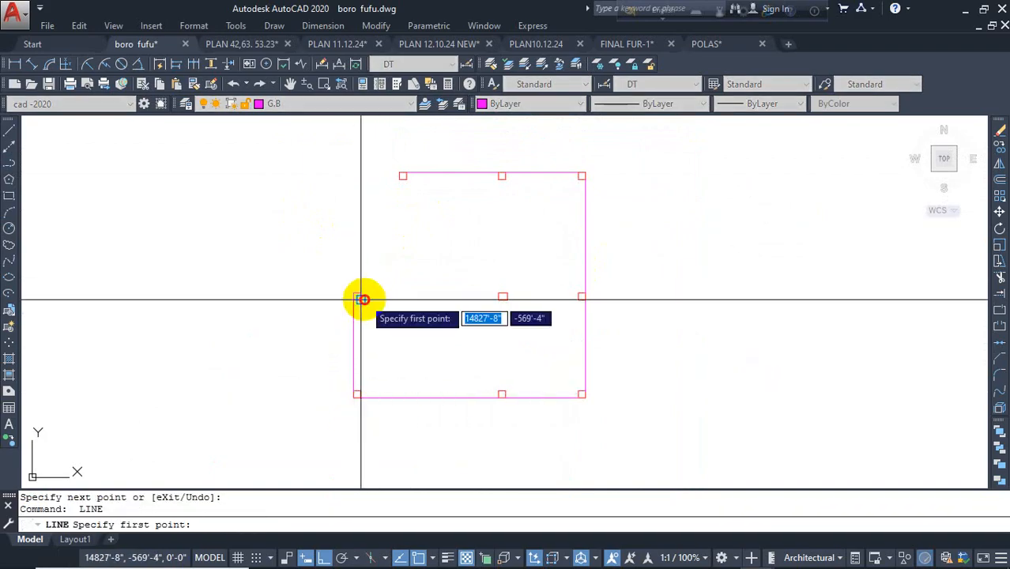
{"action": "left_click", "coordinate": [361, 300]}
{"action": "left_click", "coordinate": [500, 300]}
{"action": "key", "text": "Return"}
{"action": "key", "text": "Return"}
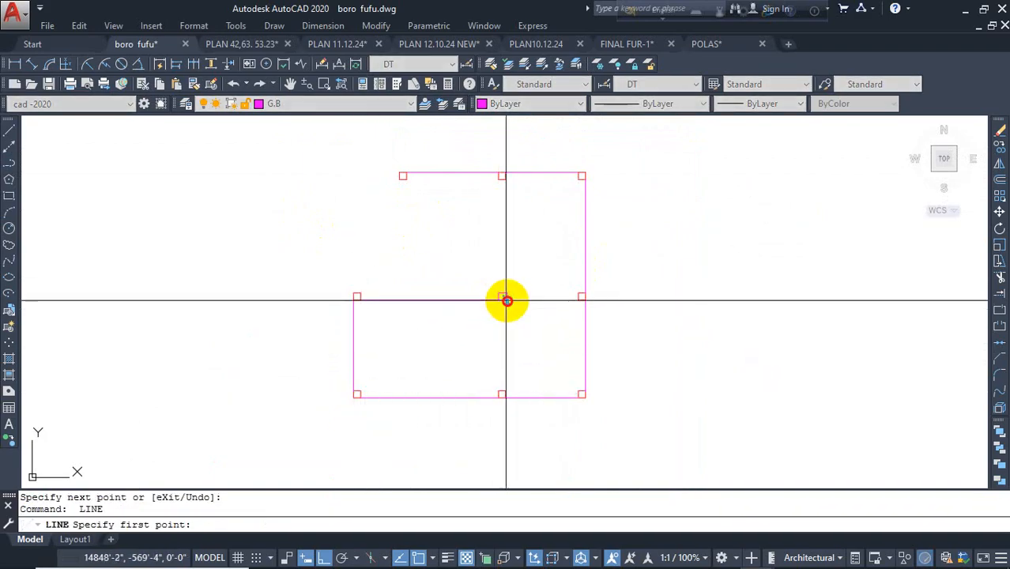
{"action": "left_click", "coordinate": [503, 299]}
{"action": "left_click", "coordinate": [582, 300]}
{"action": "key", "text": "Return"}
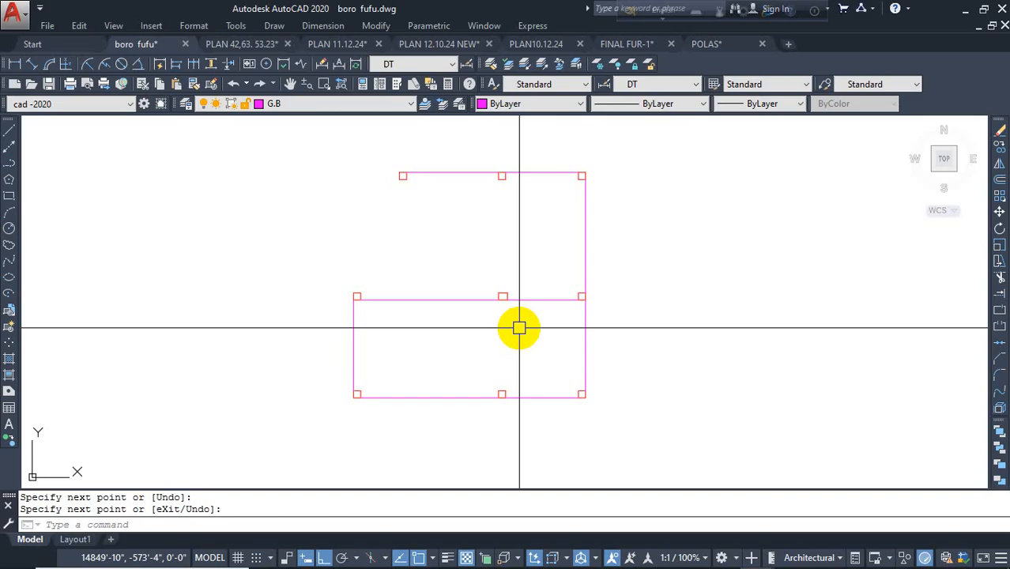
{"action": "key", "text": "Escape"}
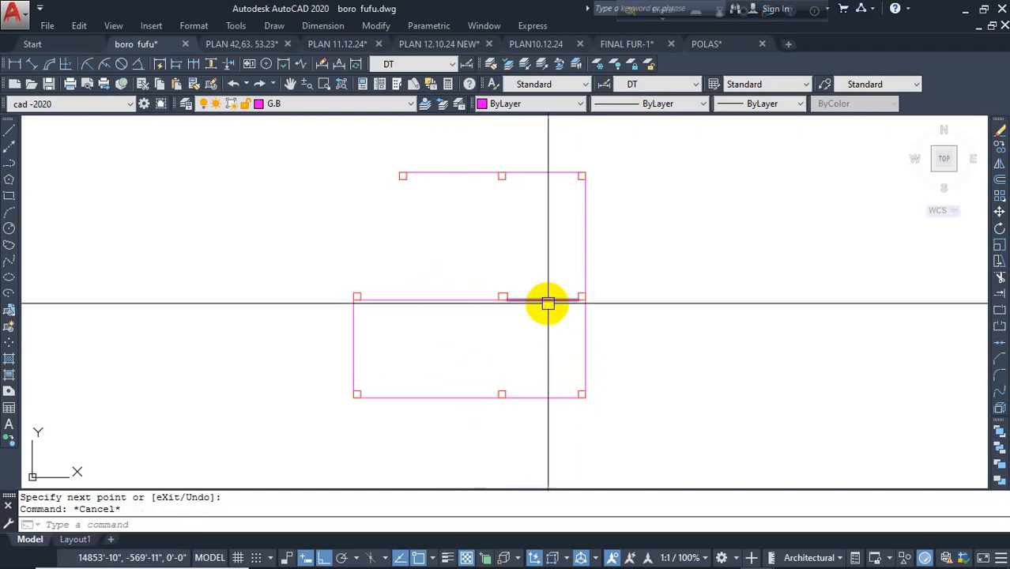
- Draw a vertical line about 16'-10" long from the top-left column's lower-left corner, perpendicular to the middle-row line
{"action": "middle_click_drag", "start_coordinate": [532, 322], "coordinate": [568, 338]}
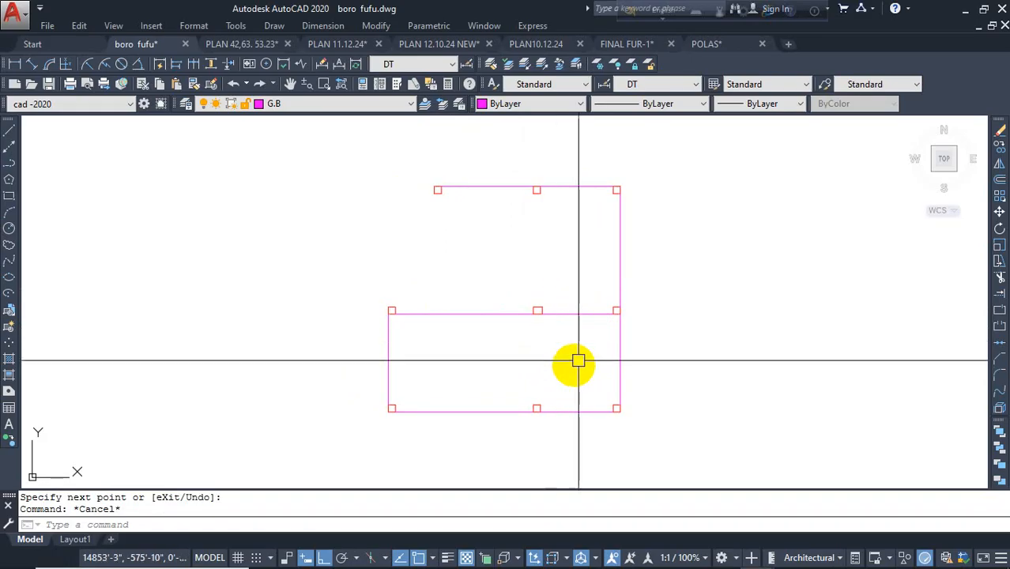
{"action": "key", "text": "Escape"}
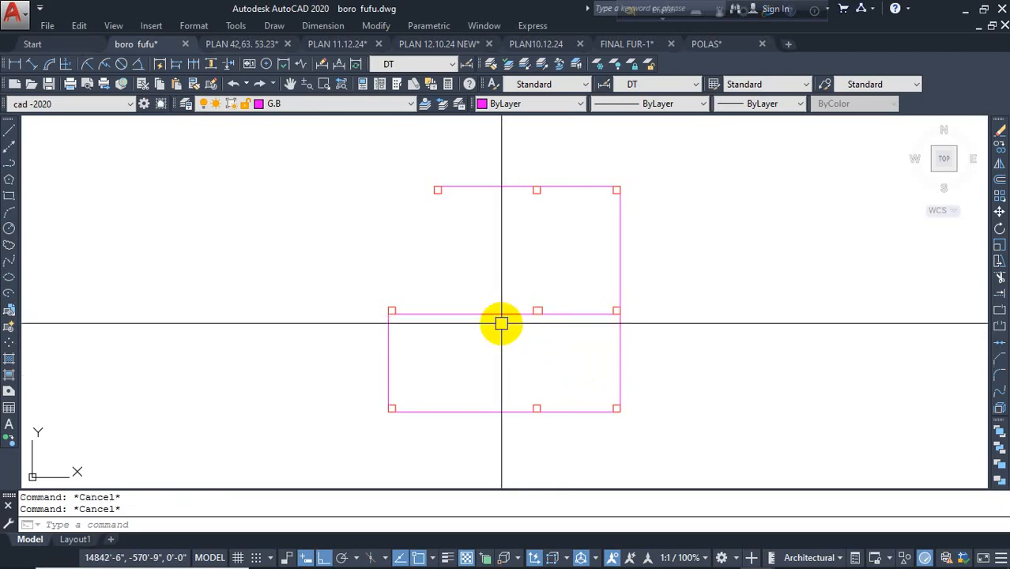
{"action": "key", "text": "Return"}
{"action": "scroll", "coordinate": [444, 190], "scroll_direction": "up", "scroll_amount": 2}
{"action": "left_click", "coordinate": [445, 190]}
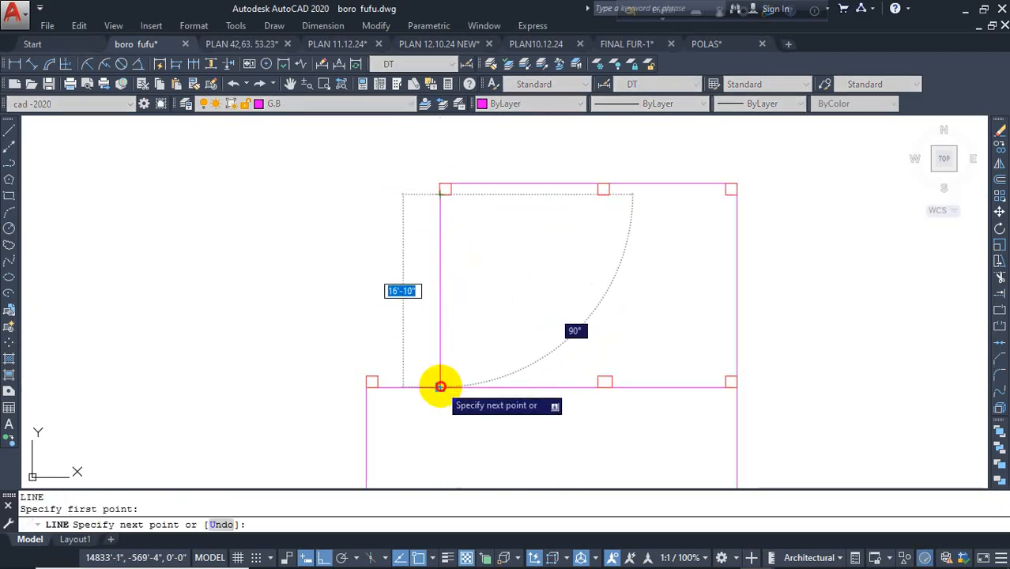
{"action": "left_click", "coordinate": [440, 387]}
{"action": "key", "text": "Escape"}
- Try a slanted line from the middle-left column to the top-left column, and delete it
{"action": "mouse_move", "coordinate": [481, 374]}
{"action": "middle_mouse_down"}
{"action": "mouse_move", "coordinate": [463, 318]}
{"action": "mouse_move", "coordinate": [469, 375]}
{"action": "middle_mouse_up"}
{"action": "scroll", "coordinate": [468, 331], "scroll_direction": "down", "scroll_amount": 3}
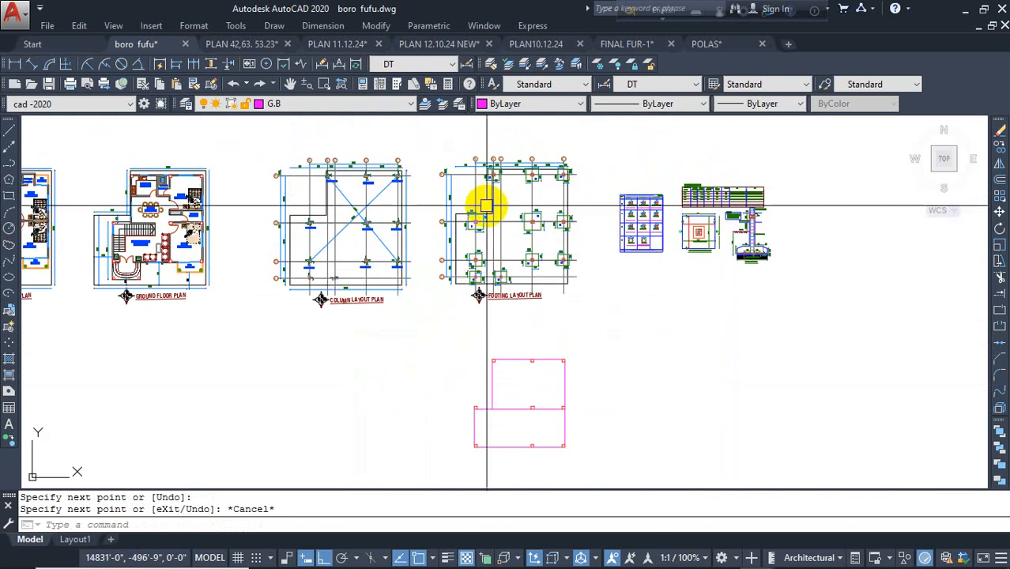
{"action": "scroll", "coordinate": [477, 408], "scroll_direction": "up", "scroll_amount": 4}
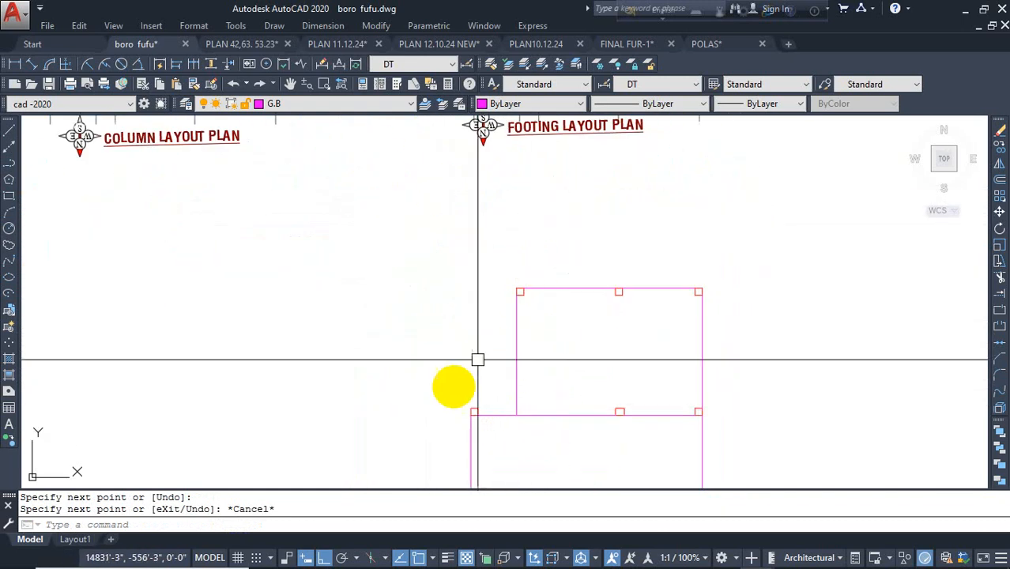
{"action": "key", "text": "Escape"}
{"action": "middle_click_drag", "start_coordinate": [526, 368], "coordinate": [514, 285]}
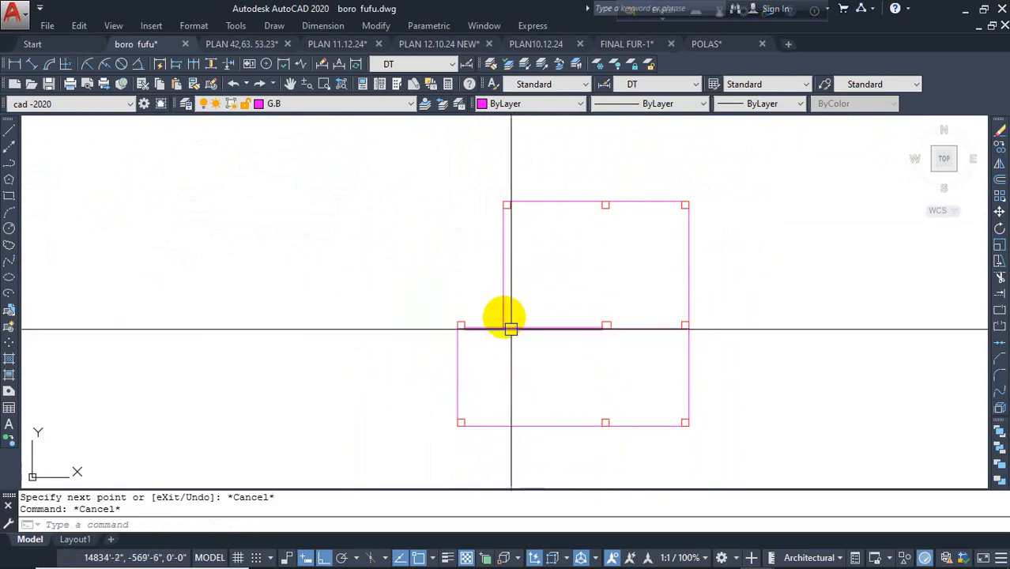
{"action": "type", "text": "l"}
{"action": "key", "text": "Return"}
{"action": "left_click", "coordinate": [462, 324]}
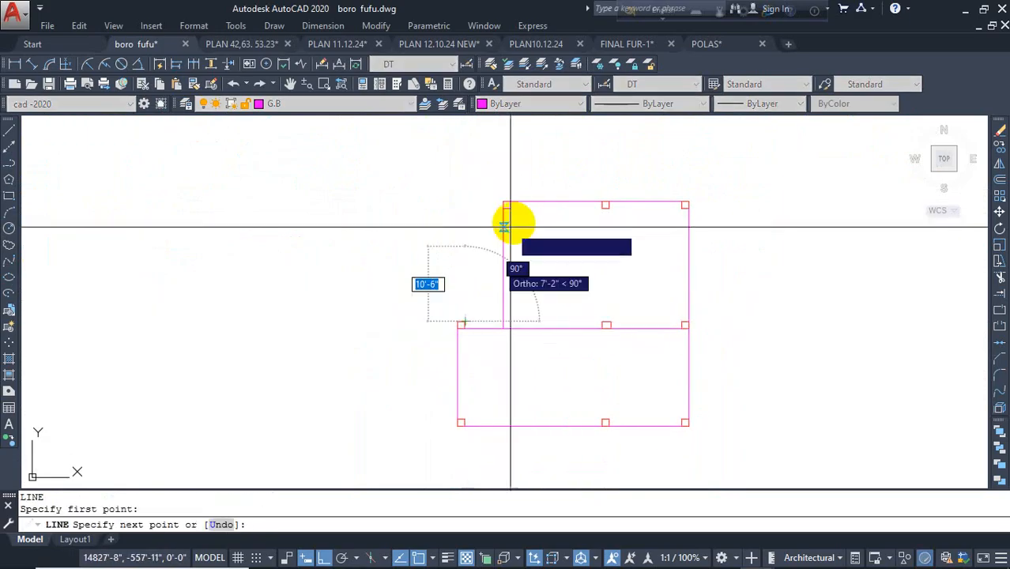
{"action": "left_click", "coordinate": [506, 206]}
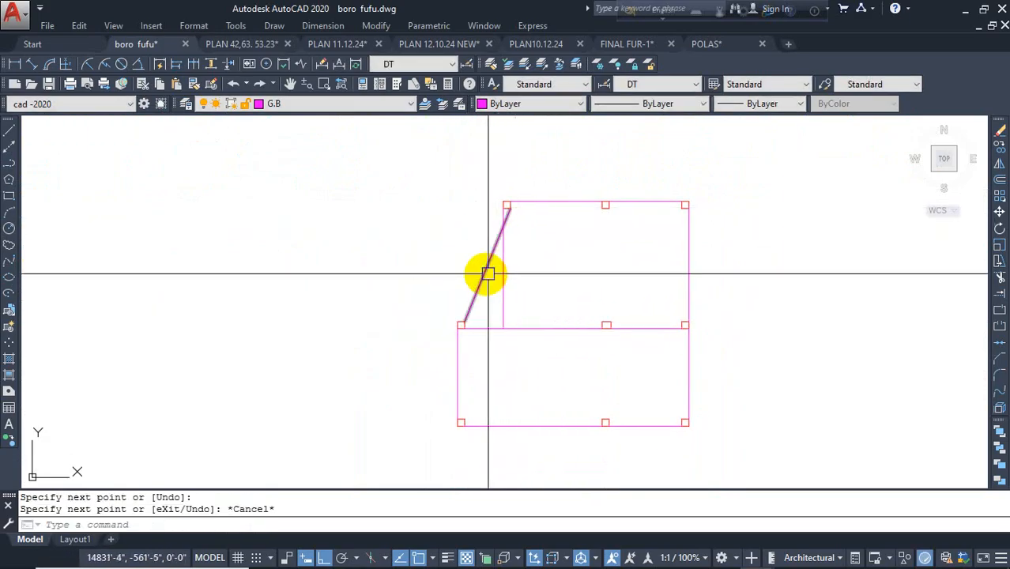
{"action": "key", "text": "Delete"}
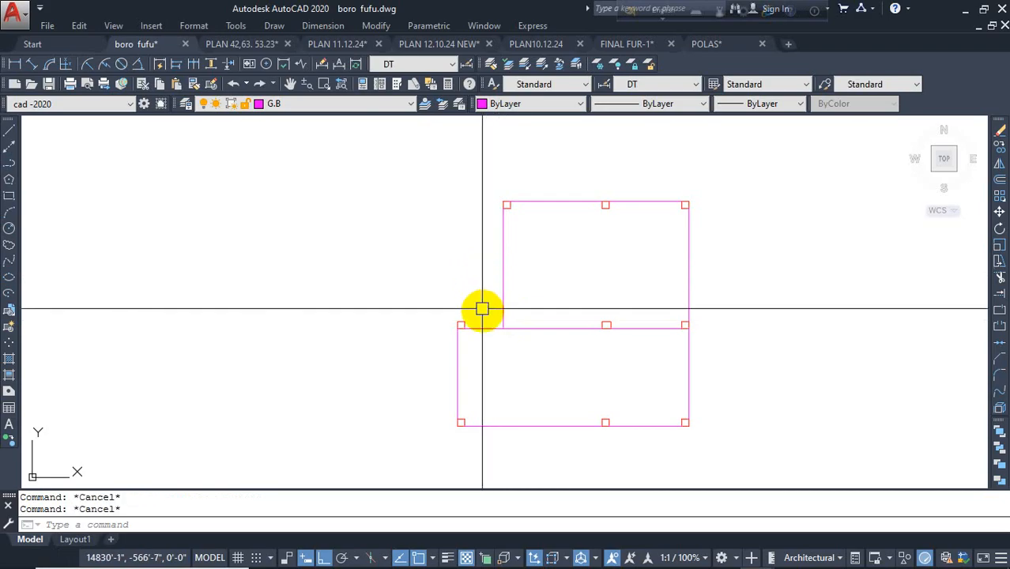
{"action": "scroll", "coordinate": [487, 318], "scroll_direction": "down", "scroll_amount": 5}
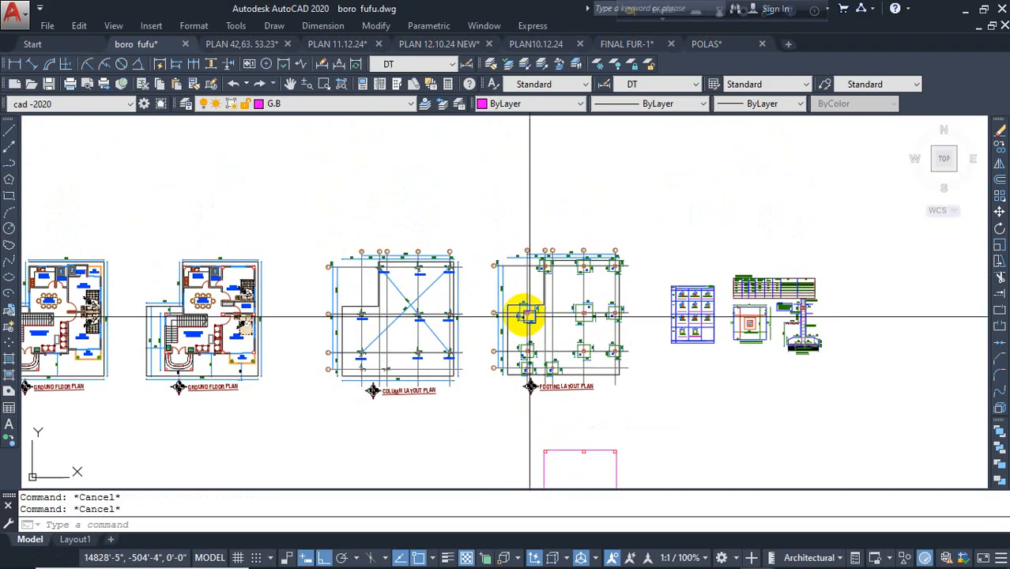
- Draw a vertical line along the right faces of the centre columns from the bottom row up to the top row
{"action": "scroll", "coordinate": [522, 312], "scroll_direction": "up", "scroll_amount": 2}
{"action": "scroll", "coordinate": [474, 305], "scroll_direction": "up", "scroll_amount": 4}
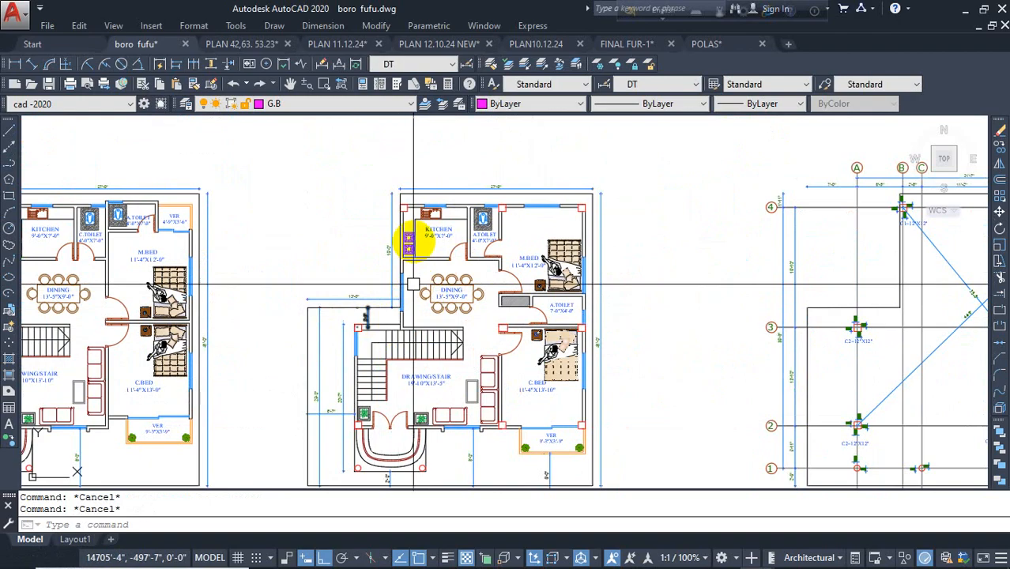
{"action": "scroll", "coordinate": [365, 227], "scroll_direction": "down", "scroll_amount": 5}
{"action": "middle_click_drag", "start_coordinate": [625, 374], "coordinate": [491, 319]}
{"action": "scroll", "coordinate": [500, 277], "scroll_direction": "up", "scroll_amount": 5}
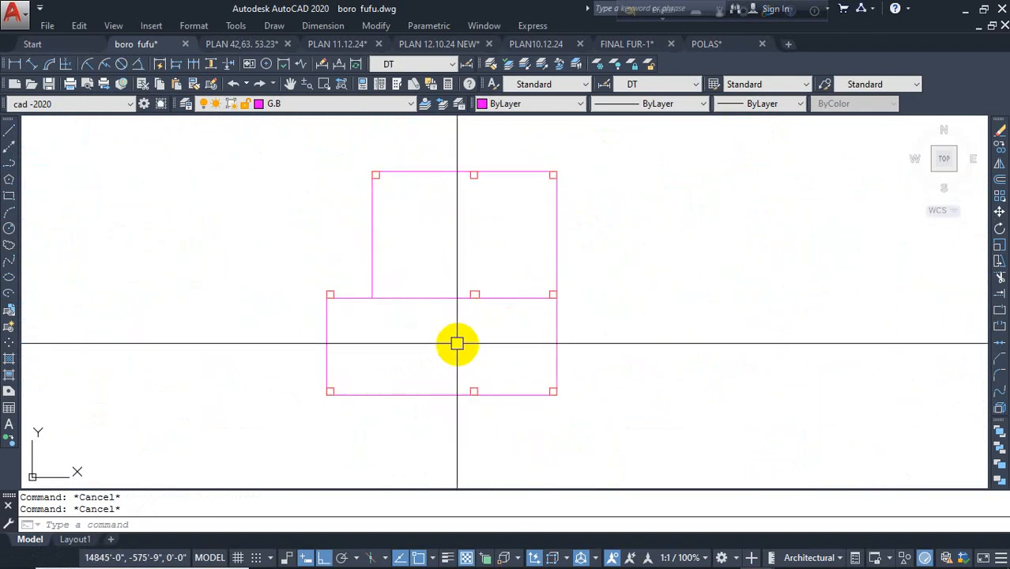
{"action": "type", "text": "l"}
{"action": "key", "text": "Return"}
{"action": "left_click", "coordinate": [478, 388]}
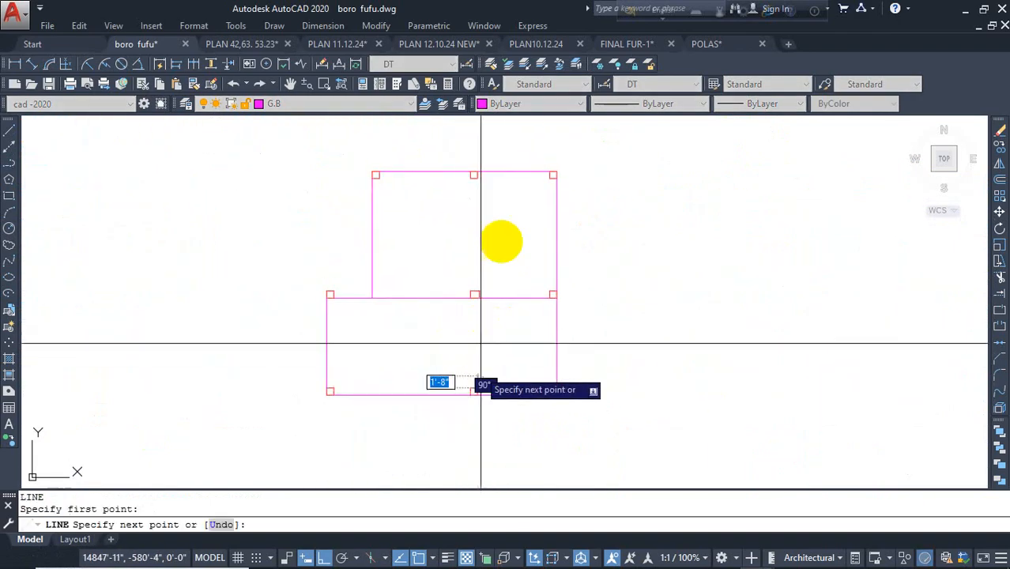
{"action": "left_click", "coordinate": [478, 181]}
{"action": "key", "text": "Escape"}
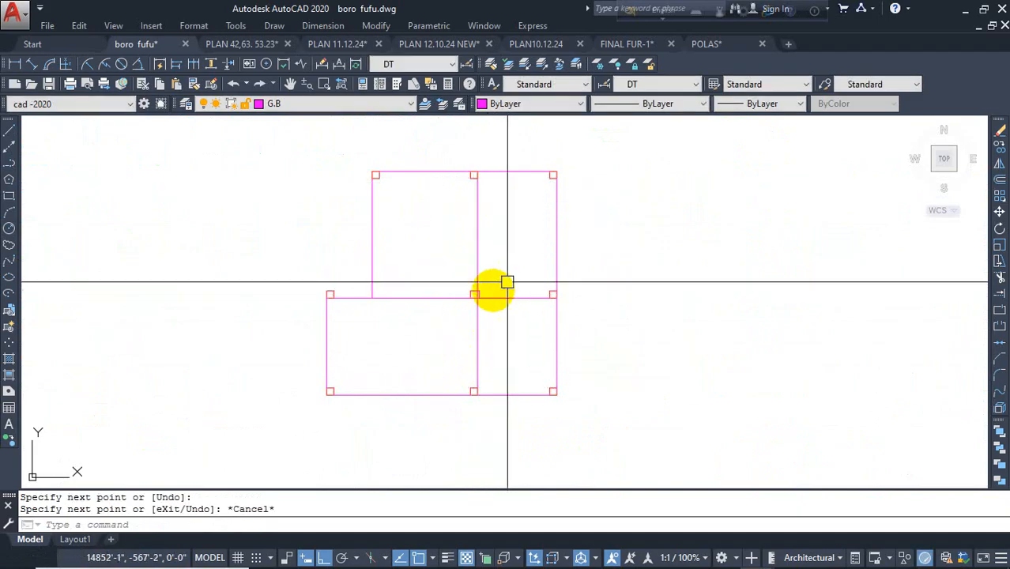
- Offset the middle-right horizontal line upward and the upper-right vertical line inward by 12 inches
{"action": "key", "text": "Escape"}
{"action": "key", "text": "Escape"}
{"action": "type", "text": "o"}
{"action": "key", "text": "Return"}
{"action": "type", "text": "12"}
{"action": "key", "text": "Return"}
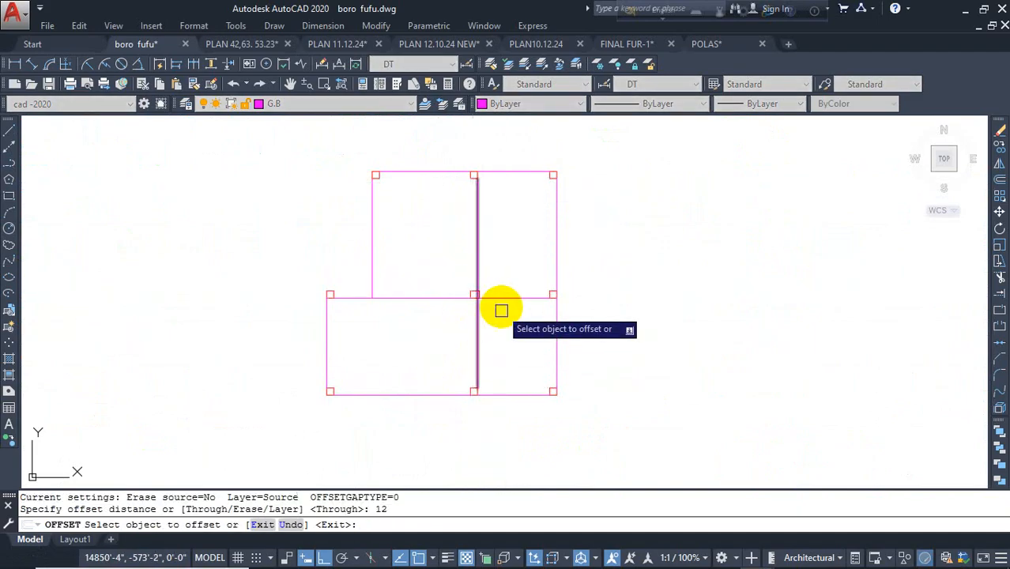
{"action": "left_click", "coordinate": [507, 300]}
{"action": "left_click", "coordinate": [554, 213]}
{"action": "left_click", "coordinate": [532, 204]}
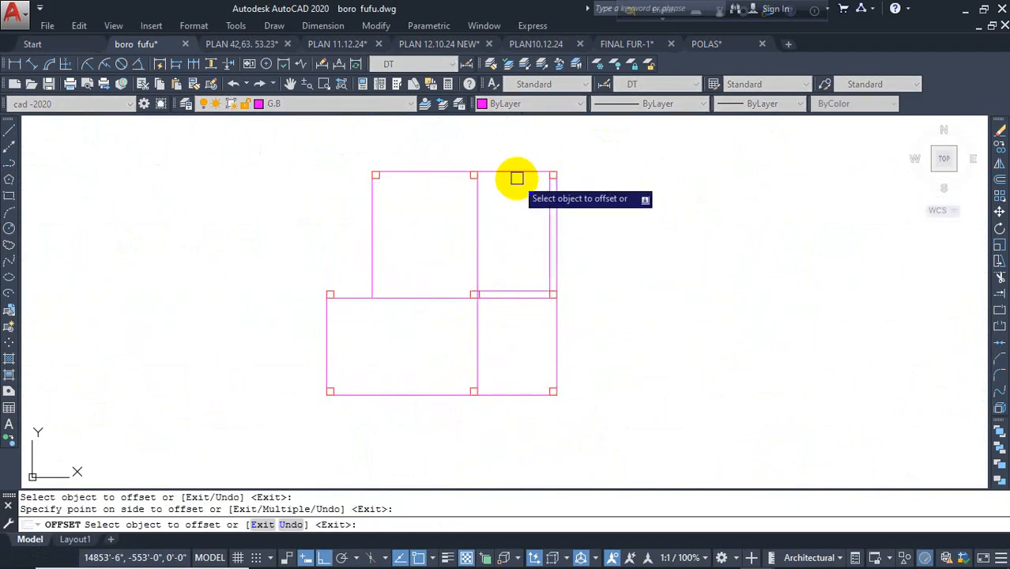
- Offset both top lines, the centre vertical line and the upper-left vertical line inward at the same 12-inch distance
{"action": "left_click", "coordinate": [514, 172]}
{"action": "left_click", "coordinate": [509, 198]}
{"action": "left_click", "coordinate": [478, 241]}
{"action": "left_click", "coordinate": [443, 239]}
{"action": "left_click", "coordinate": [421, 171]}
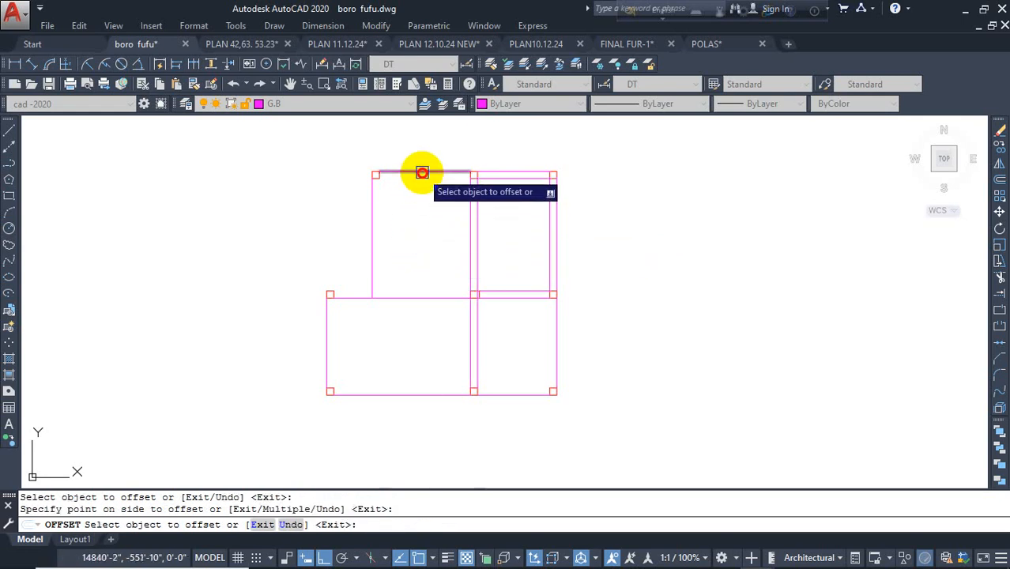
{"action": "left_click", "coordinate": [384, 249]}
{"action": "left_click", "coordinate": [373, 257]}
{"action": "left_click", "coordinate": [420, 263]}
- Offset the middle-left, lower-left, both bottom and lower-right lines 12 inches inward to complete the double-line beams
{"action": "left_click", "coordinate": [397, 298]}
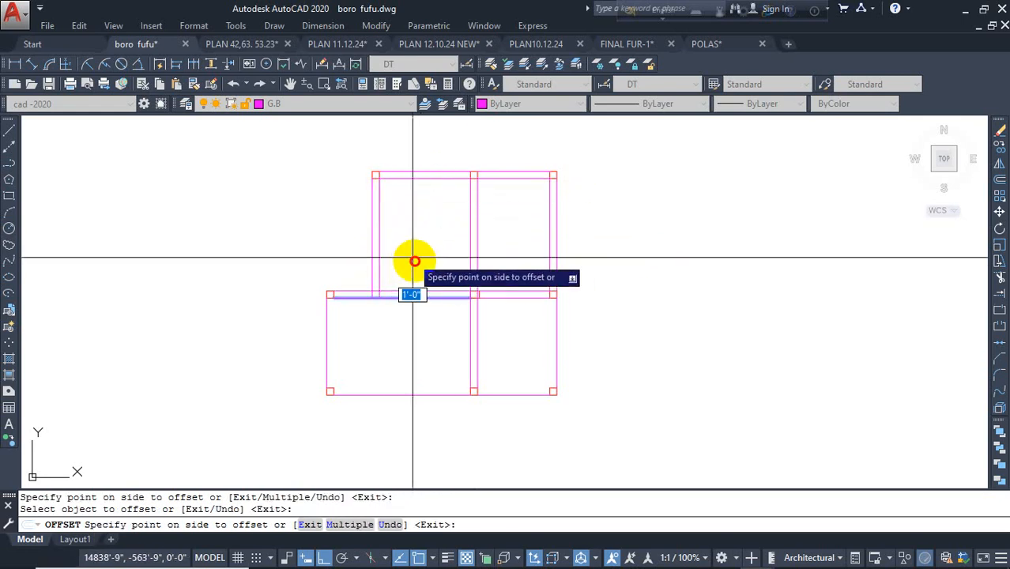
{"action": "left_click", "coordinate": [412, 261]}
{"action": "left_click", "coordinate": [327, 333]}
{"action": "left_click", "coordinate": [365, 342]}
{"action": "left_click", "coordinate": [376, 393]}
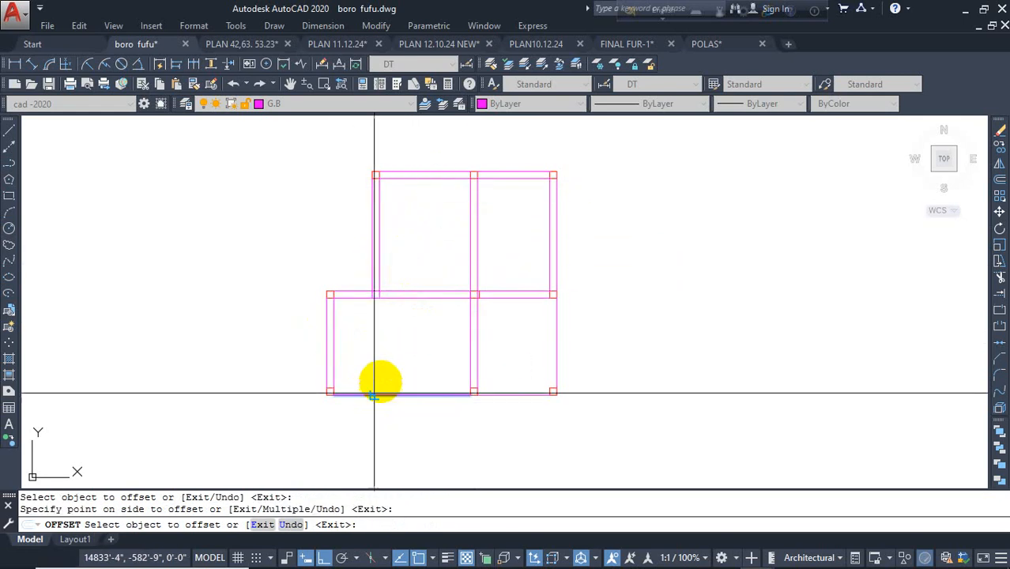
{"action": "left_click", "coordinate": [403, 351]}
{"action": "left_click", "coordinate": [496, 394]}
{"action": "left_click", "coordinate": [561, 337]}
{"action": "key", "text": "Escape"}
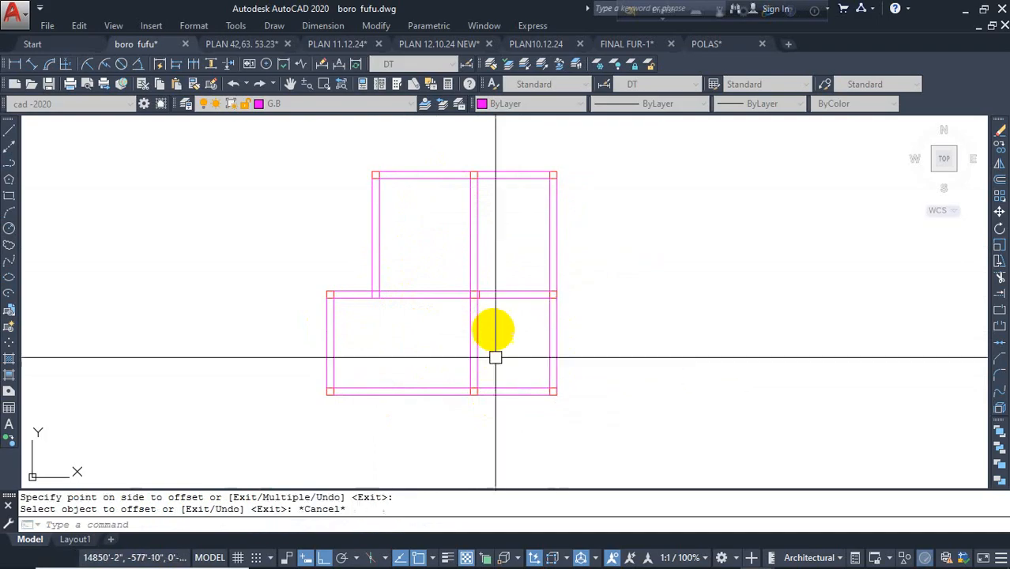
- Trim the beam line crossing the centre column and the upper-left beam's line ends inside the middle-row beam
{"action": "key", "text": "Escape"}
{"action": "scroll", "coordinate": [465, 296], "scroll_direction": "up", "scroll_amount": 5}
{"action": "type", "text": "tr"}
{"action": "key", "text": "Return"}
{"action": "key", "text": "Return"}
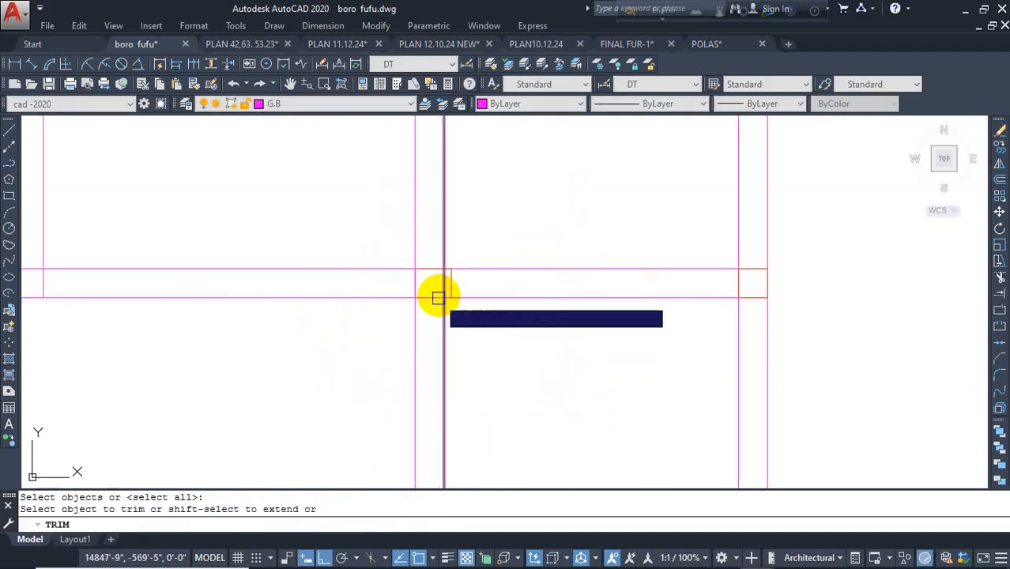
{"action": "scroll", "coordinate": [474, 286], "scroll_direction": "down", "scroll_amount": 3}
{"action": "scroll", "coordinate": [377, 269], "scroll_direction": "up", "scroll_amount": 4}
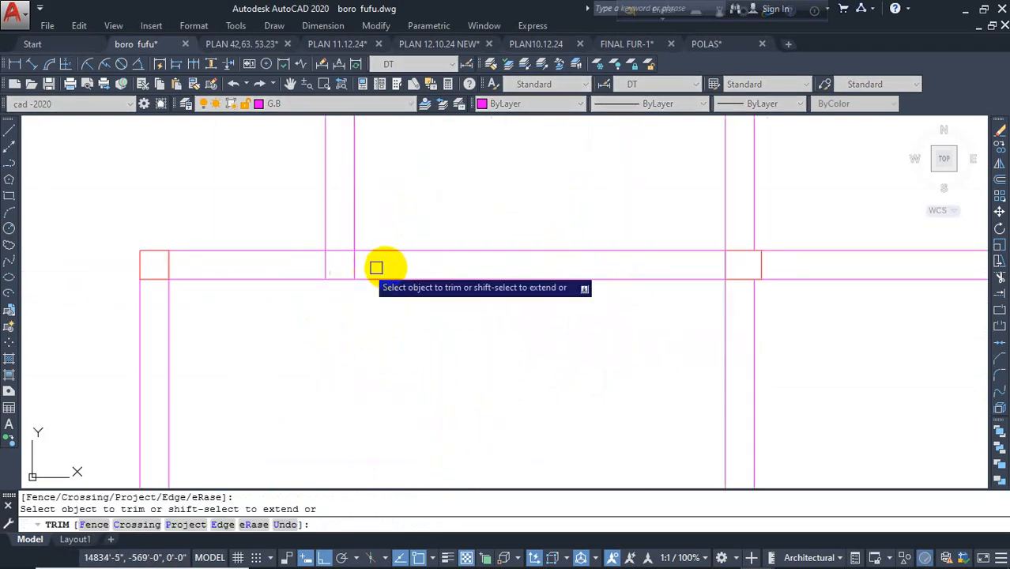
{"action": "left_click", "coordinate": [314, 263]}
{"action": "left_click", "coordinate": [394, 266]}
{"action": "scroll", "coordinate": [310, 289], "scroll_direction": "down", "scroll_amount": 4}
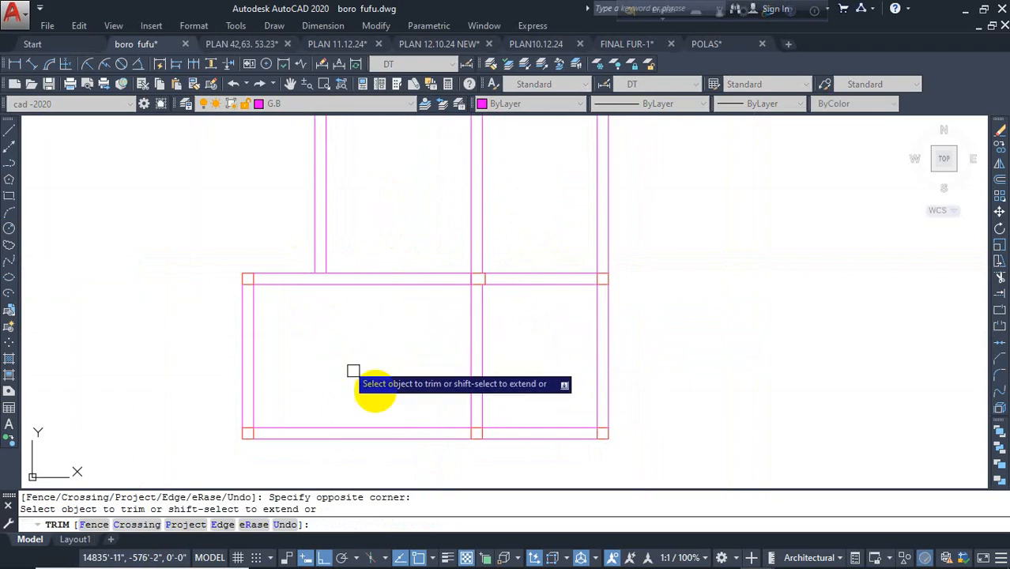
{"action": "scroll", "coordinate": [609, 411], "scroll_direction": "down", "scroll_amount": 2}
{"action": "key", "text": "Escape"}
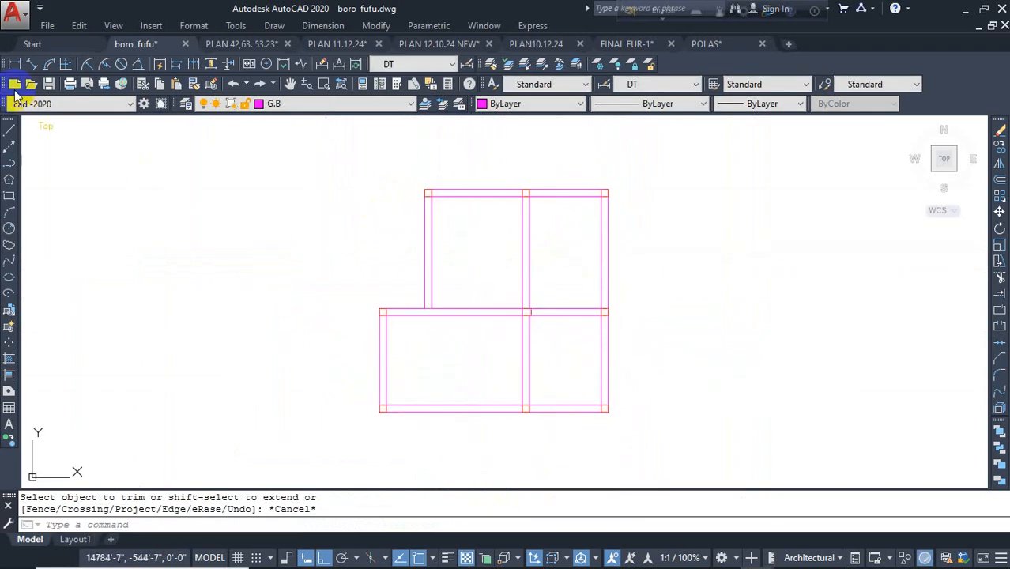
- Copy the C1=12"X12" label from the column layout plan and position it between the top-left beam's lines
{"action": "scroll", "coordinate": [287, 295], "scroll_direction": "down", "scroll_amount": 4}
{"action": "scroll", "coordinate": [259, 181], "scroll_direction": "up", "scroll_amount": 6}
{"action": "left_click", "coordinate": [264, 187]}
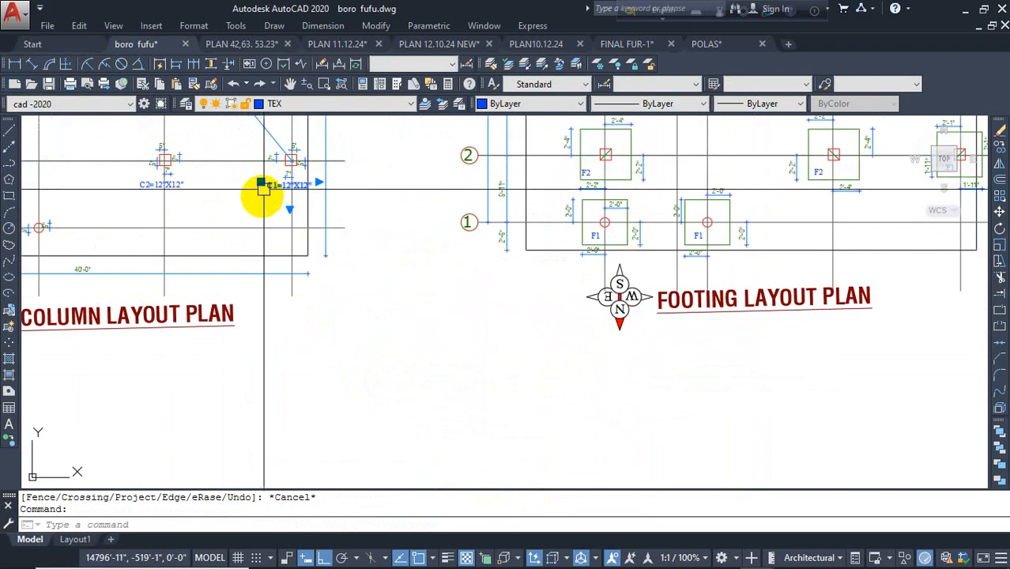
{"action": "type", "text": "CO"}
{"action": "key", "text": "space"}
{"action": "left_click", "coordinate": [273, 200]}
{"action": "middle_click_drag", "start_coordinate": [612, 453], "coordinate": [404, 280]}
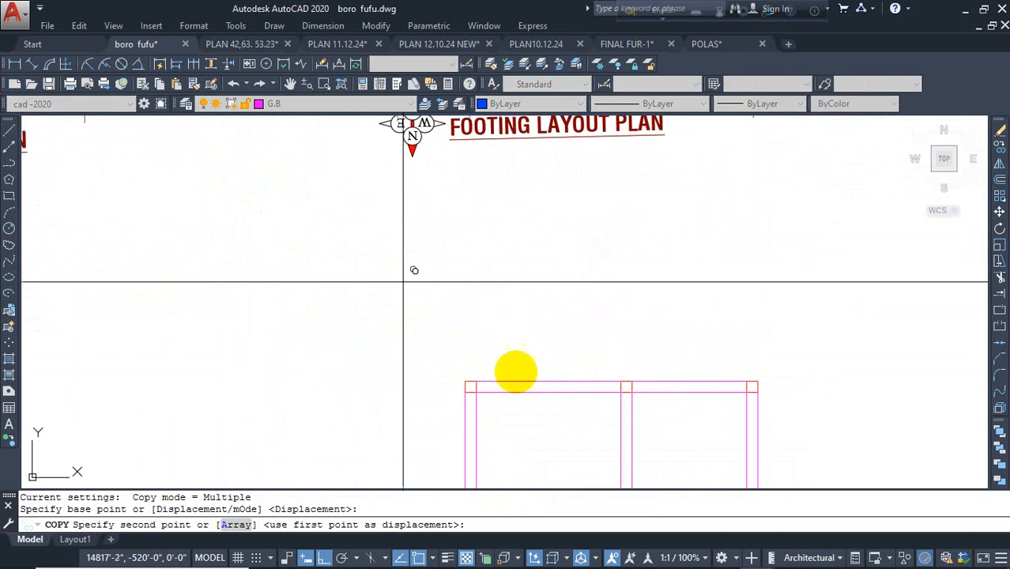
{"action": "left_click", "coordinate": [542, 391]}
{"action": "key", "text": "Escape"}
{"action": "scroll", "coordinate": [554, 403], "scroll_direction": "up", "scroll_amount": 6}
{"action": "left_click", "coordinate": [593, 273]}
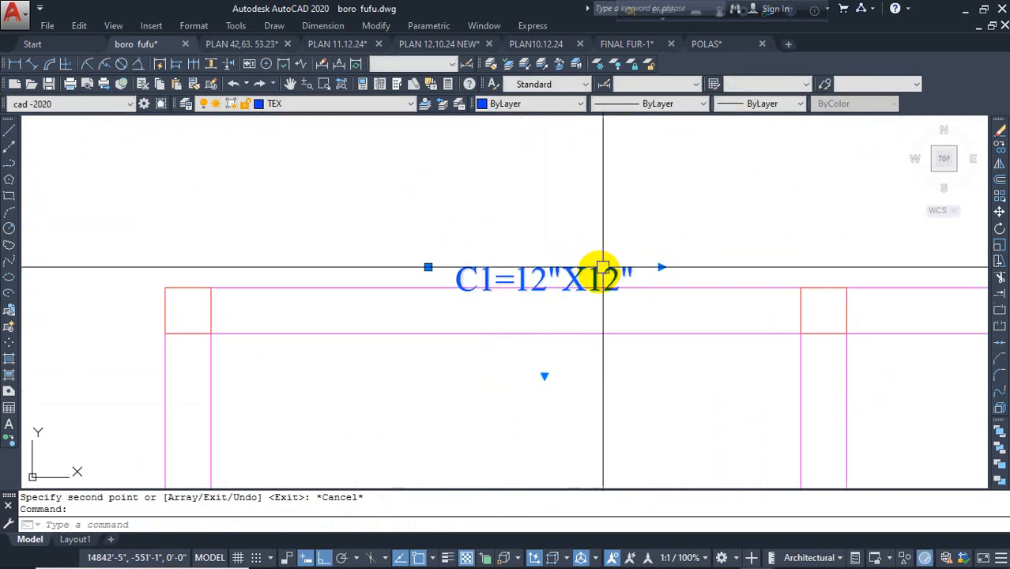
{"action": "left_click_drag", "start_coordinate": [557, 277], "coordinate": [385, 320]}
- Change the copied label's text to G.B-1 and set its text height to 9"
{"action": "double_click", "coordinate": [553, 303]}
{"action": "left_click", "coordinate": [593, 309]}
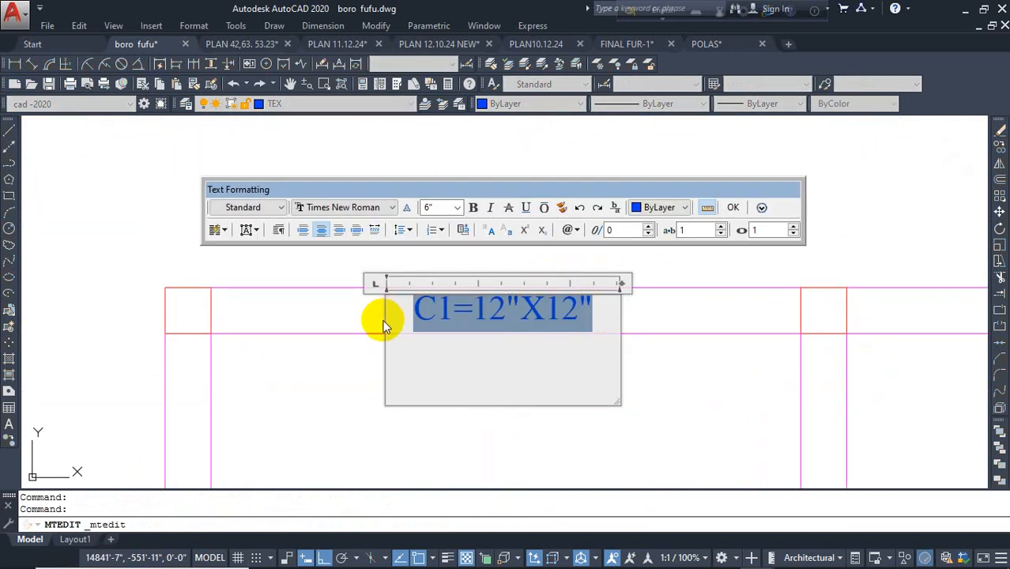
{"action": "type", "text": "G.B-1"}
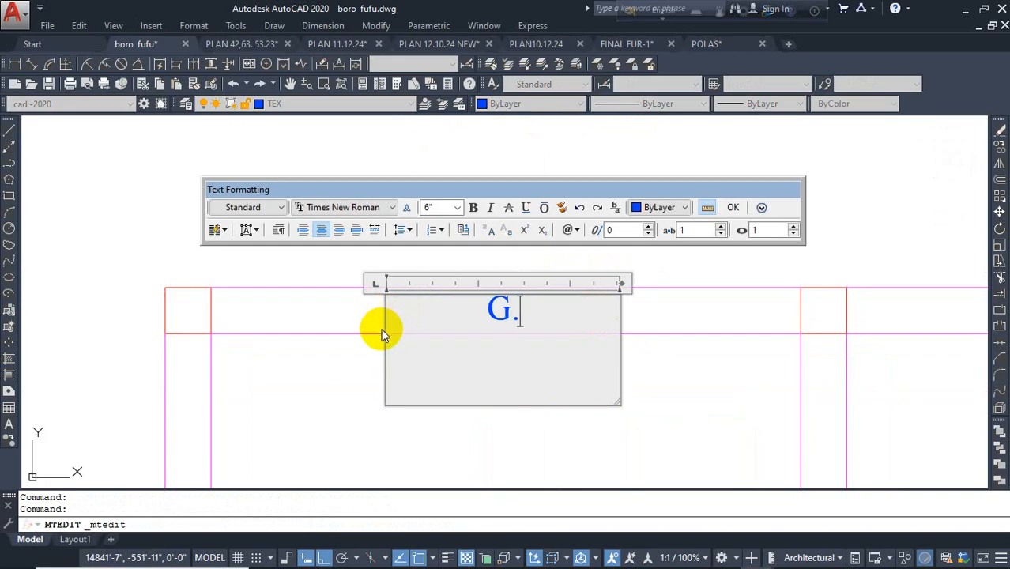
{"action": "left_click", "coordinate": [441, 428]}
{"action": "double_click", "coordinate": [555, 310]}
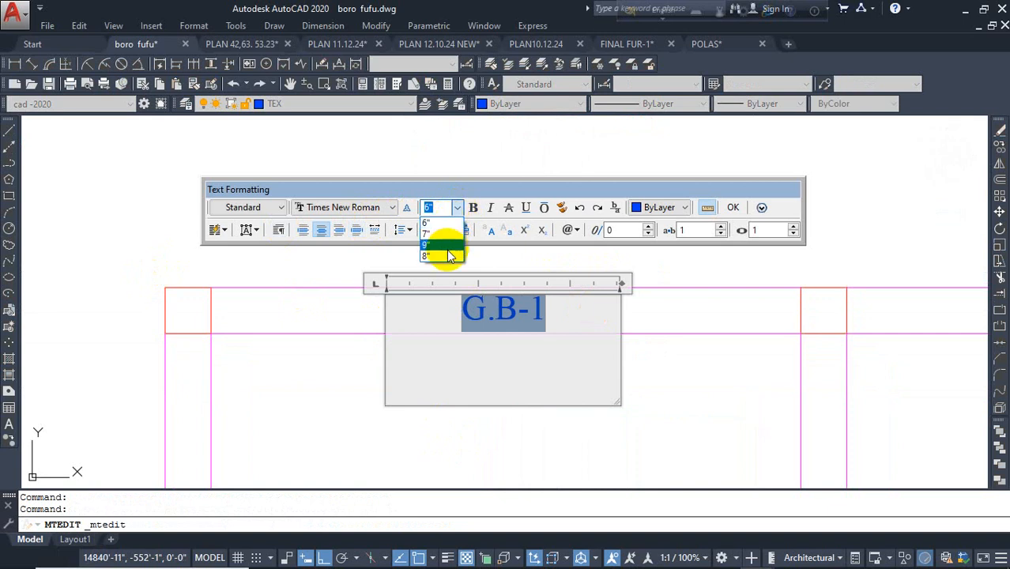
{"action": "left_click", "coordinate": [447, 248]}
{"action": "left_click", "coordinate": [519, 344]}
- Copy the G.B-1 label to the top-right beam and down to the bottom-left beam
{"action": "left_click", "coordinate": [484, 329]}
{"action": "type", "text": "c"}
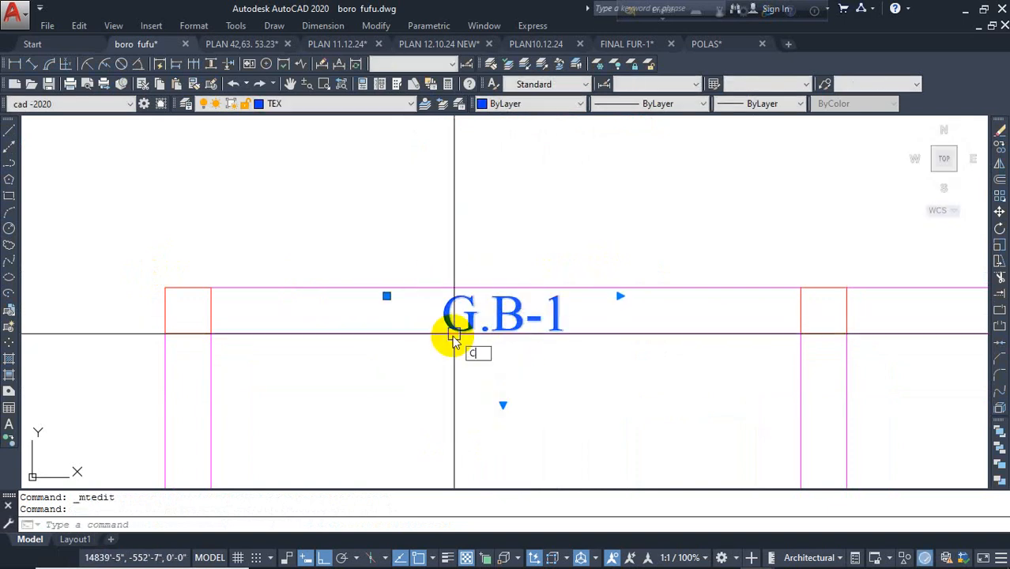
{"action": "key", "text": "space"}
{"action": "scroll", "coordinate": [396, 370], "scroll_direction": "down", "scroll_amount": 2}
{"action": "left_click", "coordinate": [406, 408]}
{"action": "left_click", "coordinate": [637, 401]}
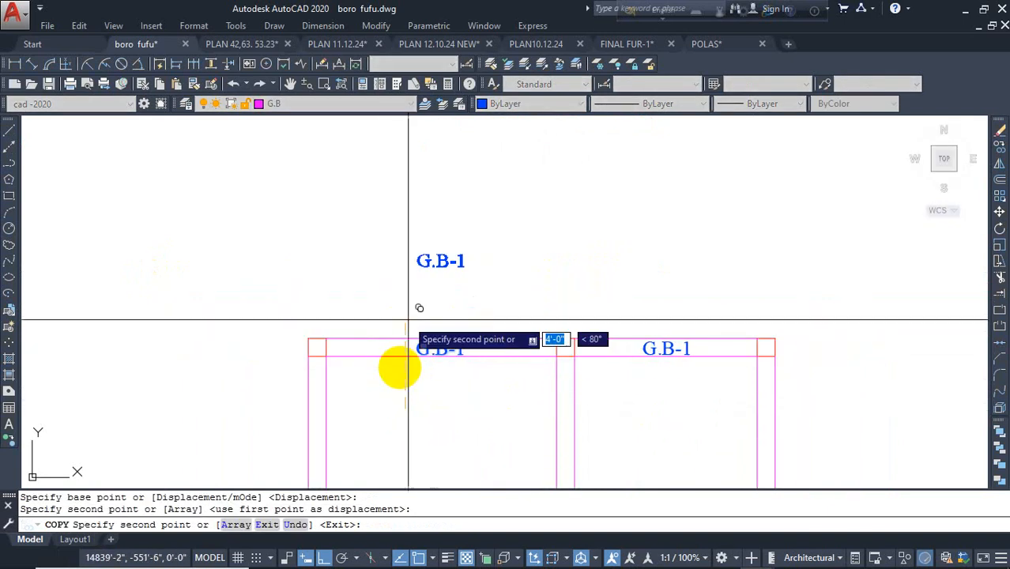
{"action": "scroll", "coordinate": [398, 429], "scroll_direction": "down", "scroll_amount": 1}
{"action": "middle_click_drag", "start_coordinate": [399, 428], "coordinate": [379, 150]}
{"action": "scroll", "coordinate": [372, 348], "scroll_direction": "up", "scroll_amount": 5}
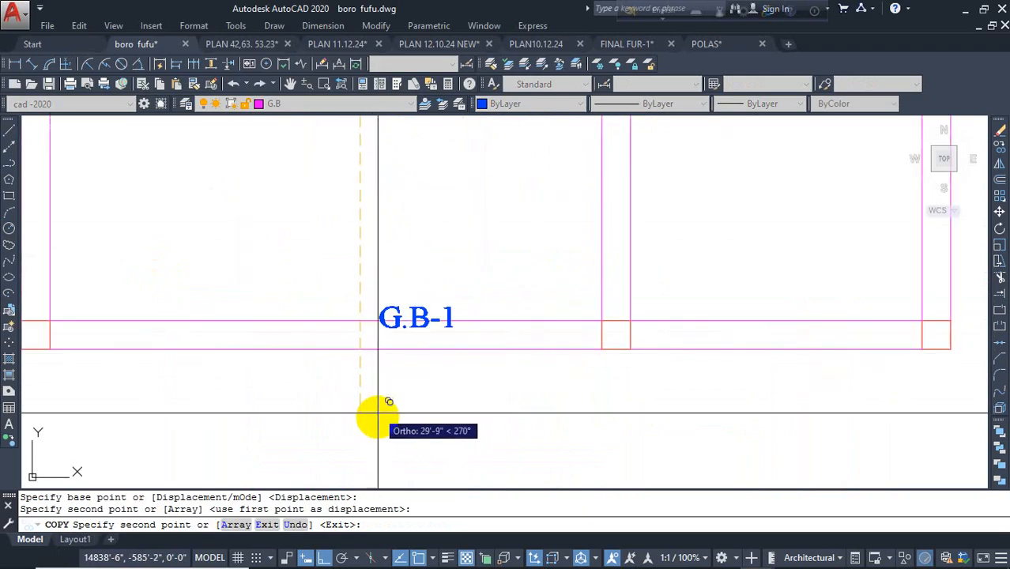
{"action": "key", "text": "Escape"}
- Copy the bottom-left beam's G.B-1 label across to the bottom-right beam
{"action": "left_click", "coordinate": [420, 366]}
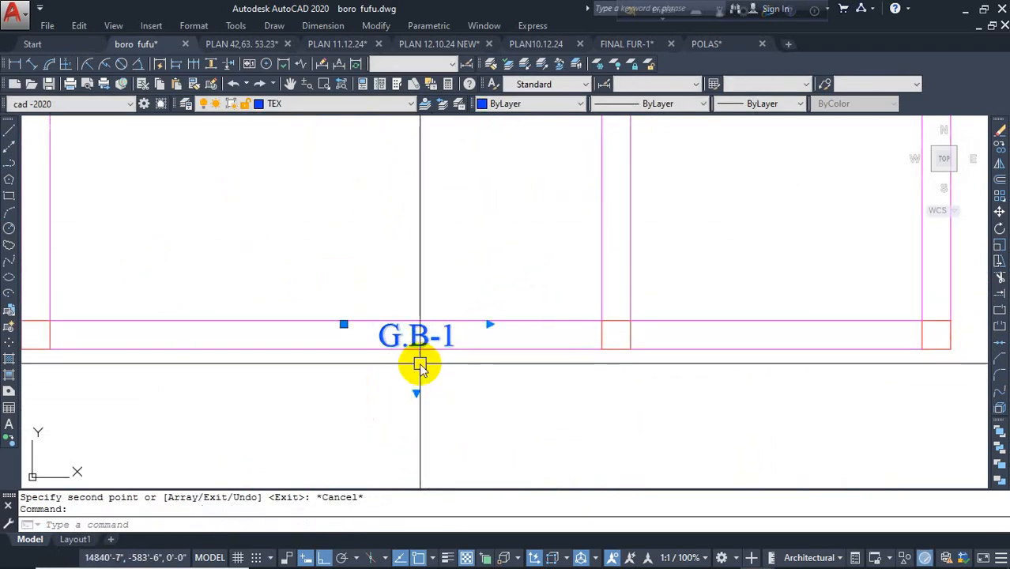
{"action": "key", "text": "space"}
{"action": "scroll", "coordinate": [356, 383], "scroll_direction": "down", "scroll_amount": 1}
{"action": "left_click", "coordinate": [417, 417]}
{"action": "left_click", "coordinate": [640, 421]}
{"action": "key", "text": "Escape"}
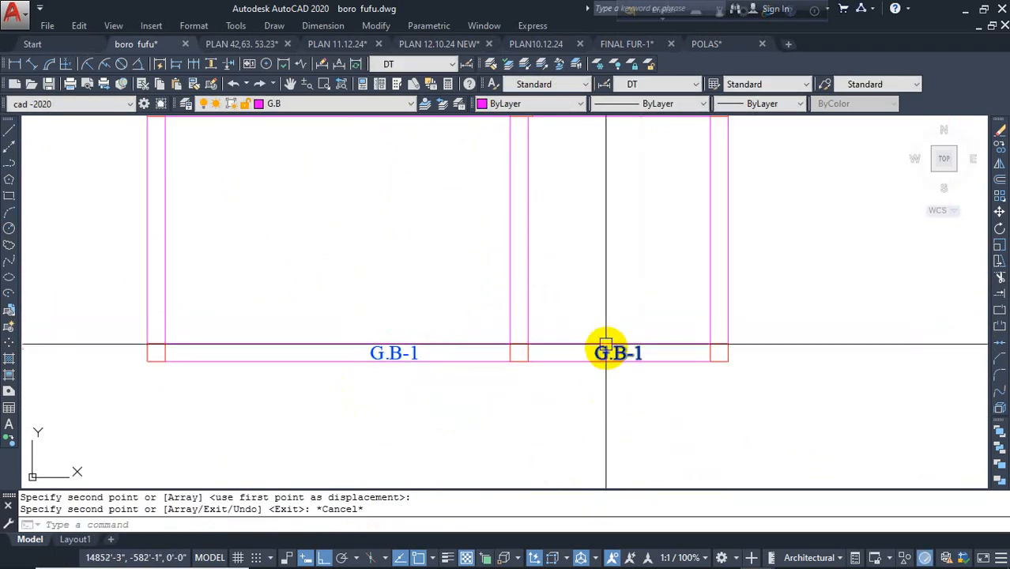
- Copy the bottom-right beam's label up to the middle-right beam and change the copy's text to G.B-2
{"action": "left_click", "coordinate": [606, 355]}
{"action": "type", "text": "CO"}
{"action": "key", "text": "space"}
{"action": "left_click", "coordinate": [576, 411]}
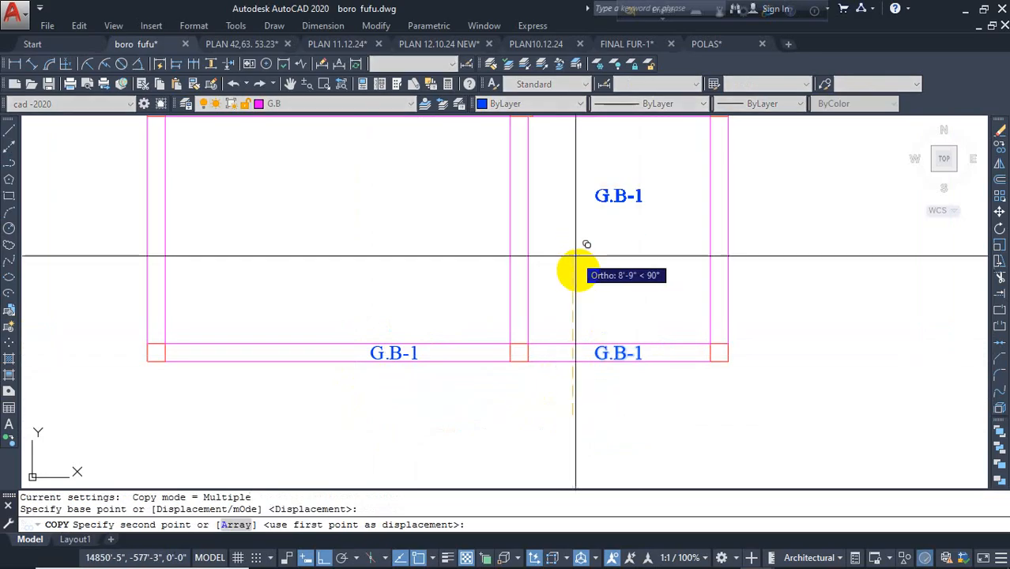
{"action": "middle_click_drag", "start_coordinate": [593, 132], "coordinate": [555, 414]}
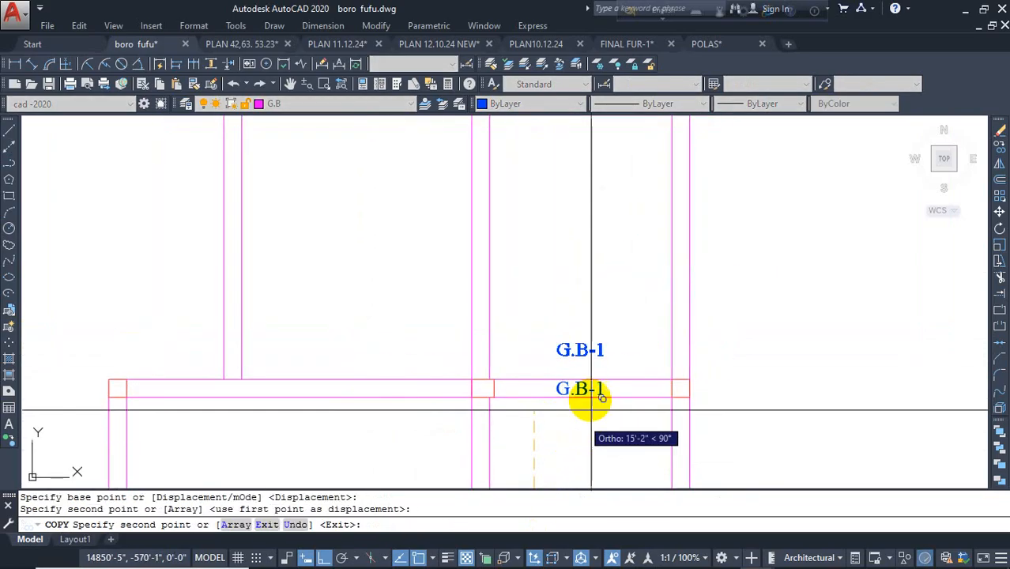
{"action": "left_click", "coordinate": [582, 389]}
{"action": "key", "text": "Escape"}
{"action": "double_click", "coordinate": [591, 390]}
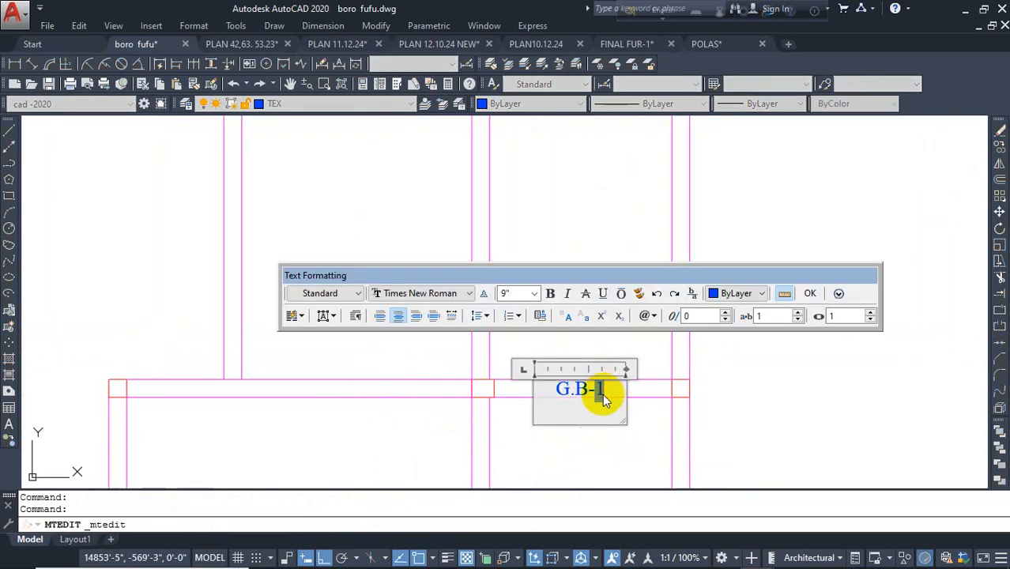
{"action": "type", "text": "2"}
{"action": "left_click", "coordinate": [593, 419]}
- Copy the G.B-2 label from the middle-right beam to the middle-left beam
{"action": "left_click", "coordinate": [579, 388]}
{"action": "type", "text": "co"}
{"action": "key", "text": "space"}
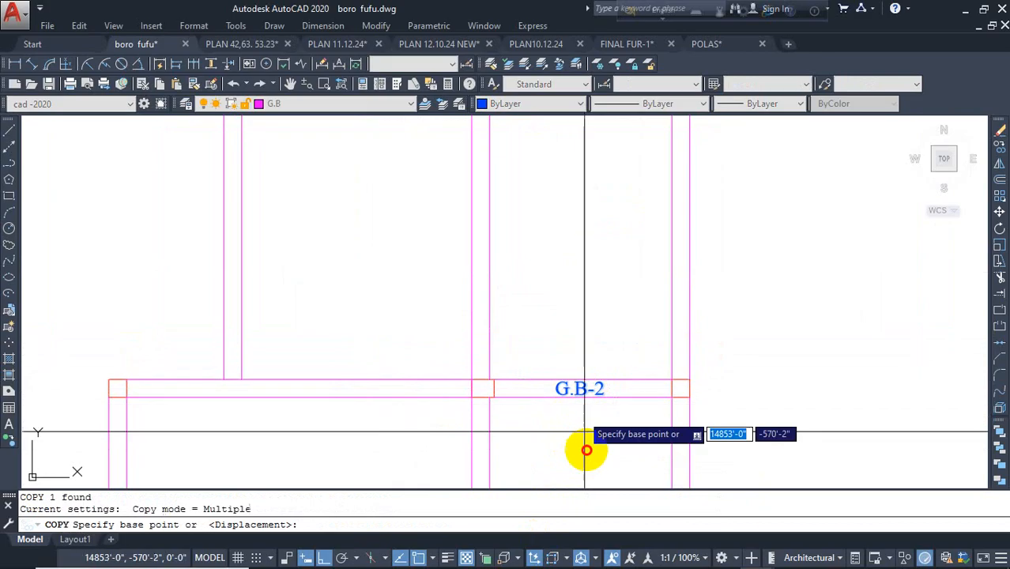
{"action": "left_click", "coordinate": [586, 450]}
{"action": "left_click", "coordinate": [303, 451]}
{"action": "key", "text": "Escape"}
- Copy the bottom-left beam's G.B-1 label straight up into the empty bay above it
{"action": "left_click", "coordinate": [384, 461]}
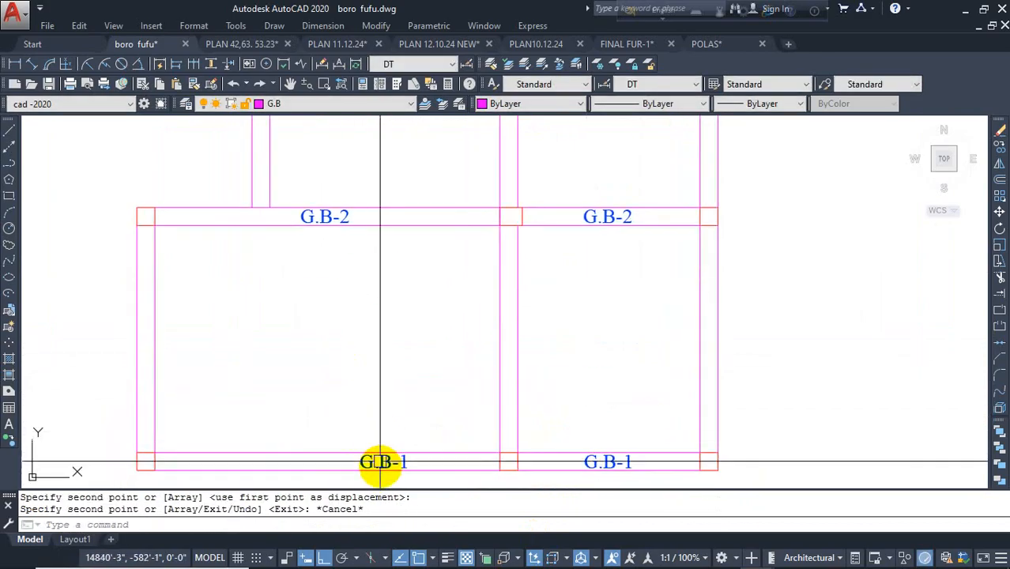
{"action": "type", "text": "CO"}
{"action": "key", "text": "Return"}
{"action": "left_click", "coordinate": [410, 406]}
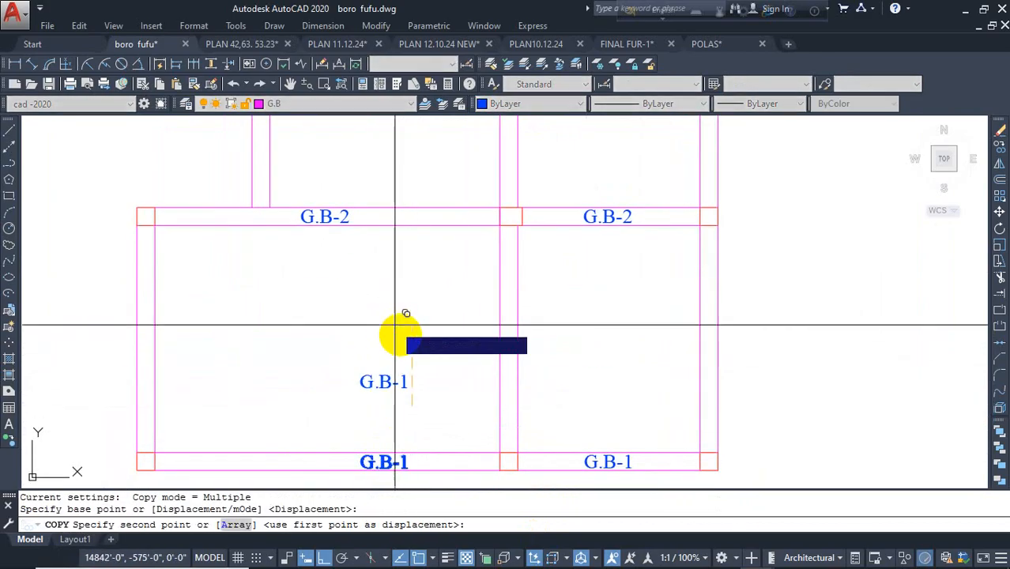
{"action": "left_click", "coordinate": [396, 325]}
{"action": "key", "text": "Escape"}
- Rotate the copied G.B-1 label 90° and move it onto the lower-left vertical beam
{"action": "left_click", "coordinate": [408, 382]}
{"action": "key", "text": "Return"}
{"action": "left_click", "coordinate": [434, 357]}
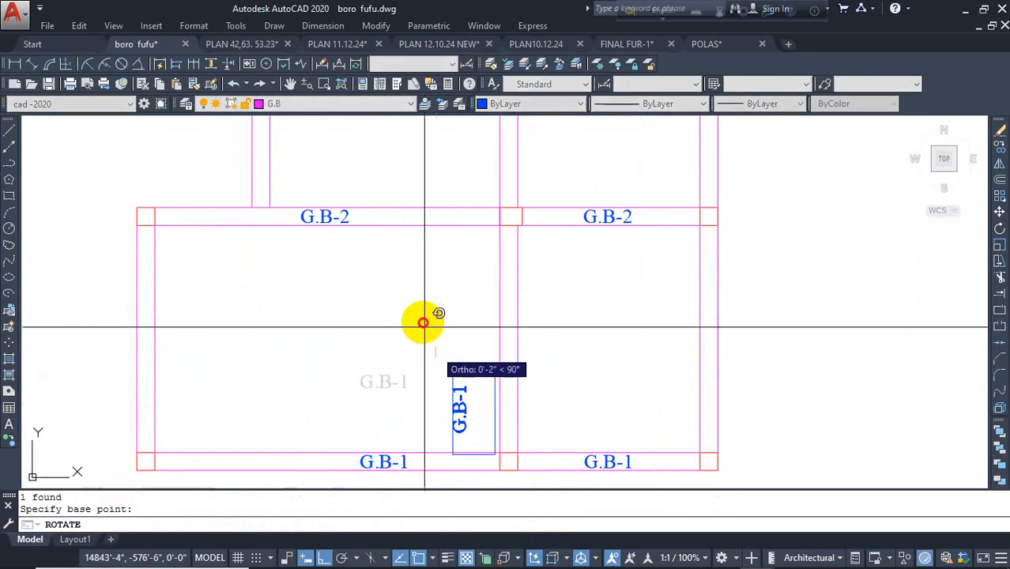
{"action": "left_click", "coordinate": [424, 323]}
{"action": "left_click", "coordinate": [469, 402]}
{"action": "left_click_drag", "start_coordinate": [447, 409], "coordinate": [150, 343]}
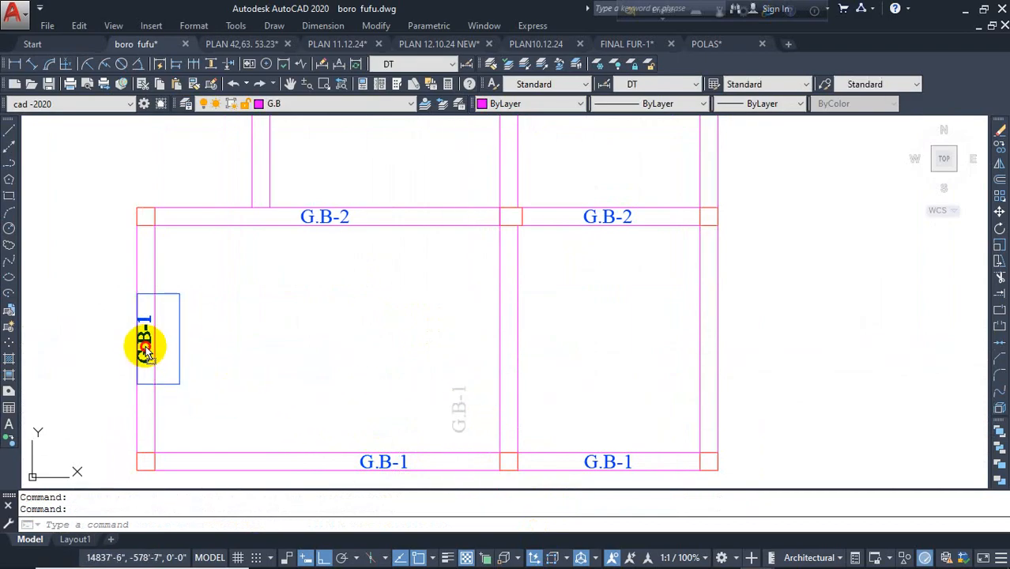
{"action": "double_click", "coordinate": [150, 348]}
{"action": "left_click", "coordinate": [227, 357]}
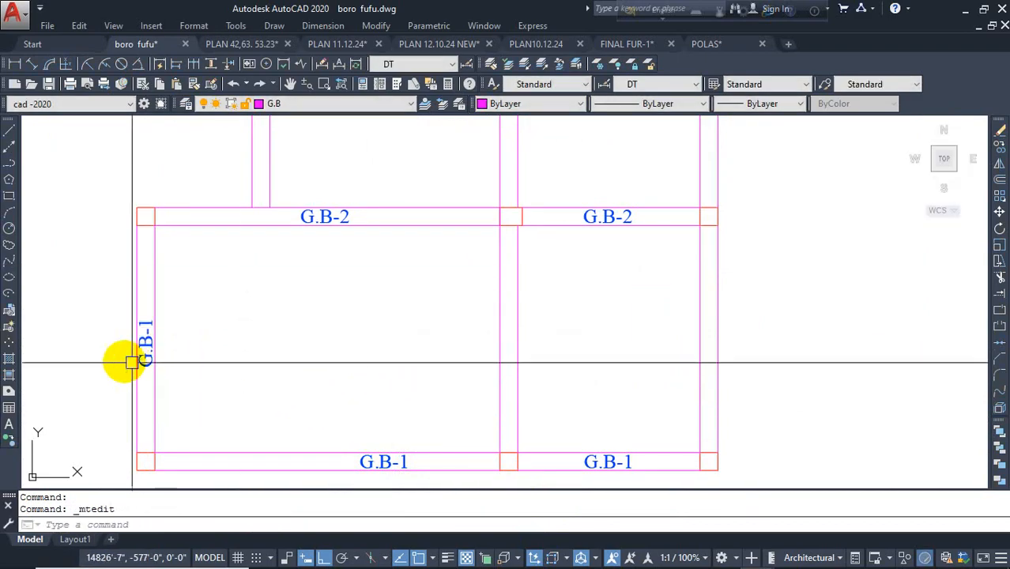
- Copy the rotated G.B-1 label to the lower-middle and lower-right vertical beams, changing the middle copy's text to G.B-2
{"action": "left_click", "coordinate": [145, 347]}
{"action": "key", "text": "Return"}
{"action": "left_click", "coordinate": [266, 368]}
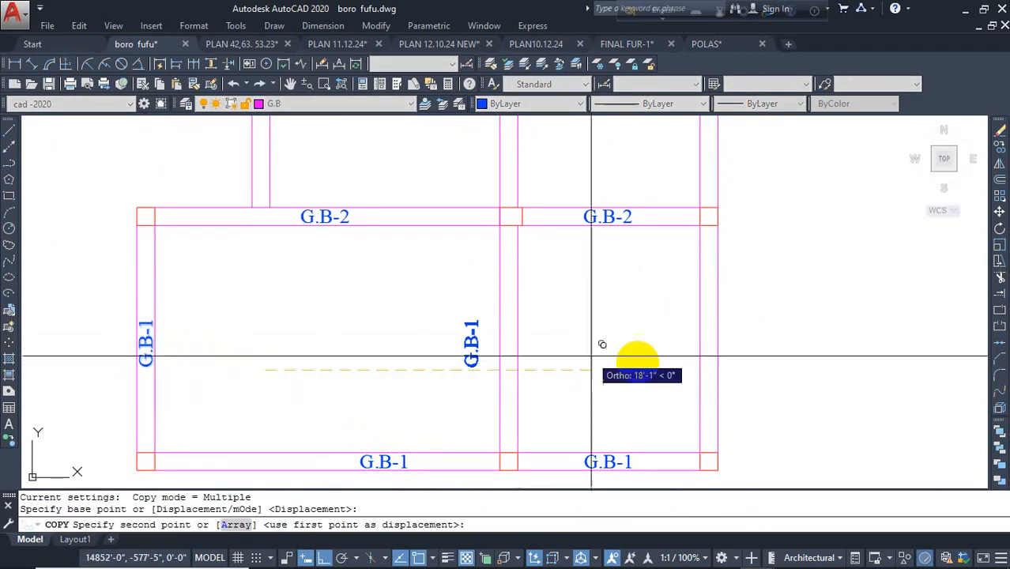
{"action": "left_click", "coordinate": [835, 365]}
{"action": "key", "text": "Escape"}
{"action": "double_click", "coordinate": [510, 344]}
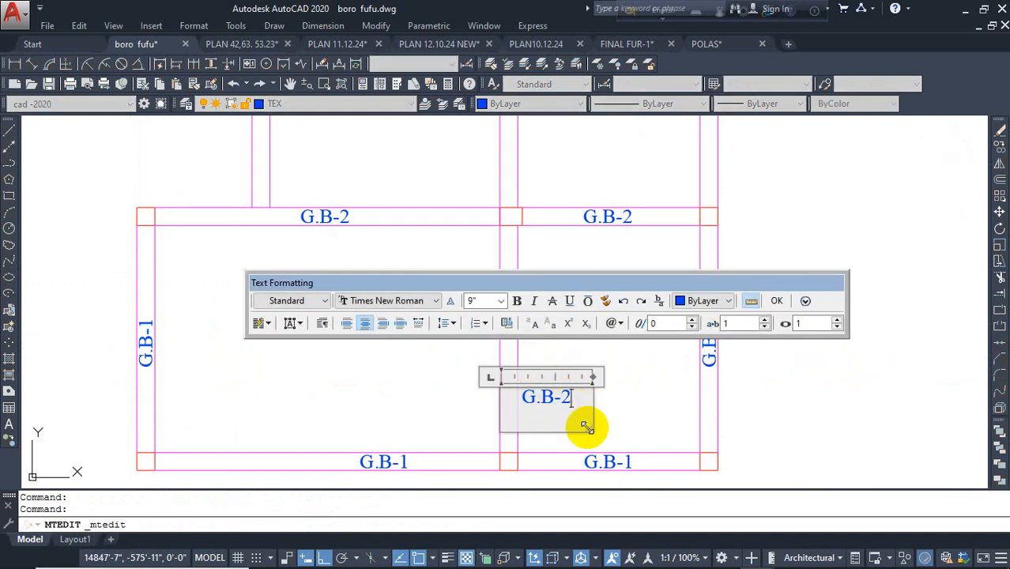
{"action": "left_click", "coordinate": [632, 407]}
- Copy the lower-middle vertical beam's G.B-2 label straight up onto the upper-middle vertical beam
{"action": "left_click", "coordinate": [503, 336]}
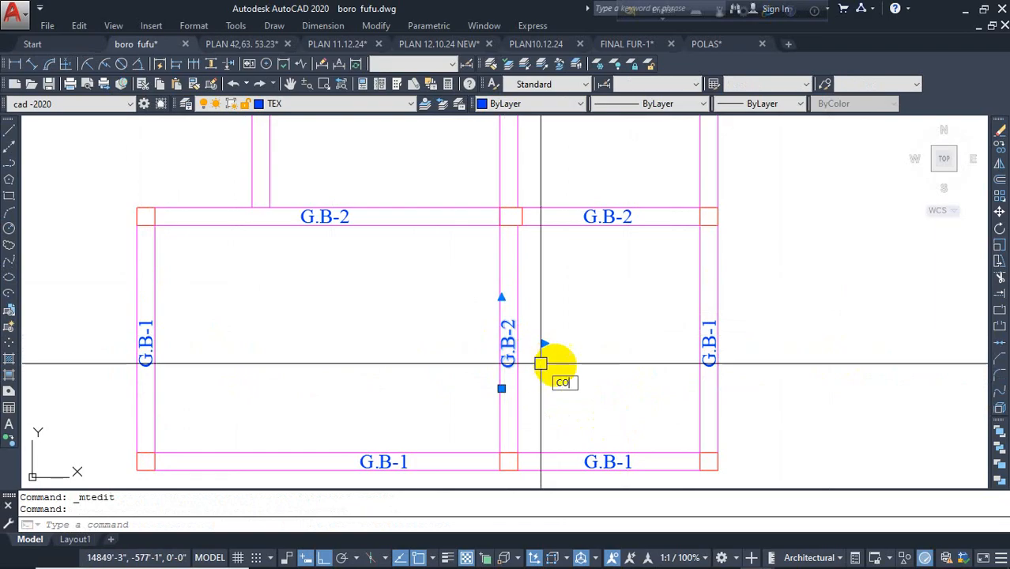
{"action": "key", "text": "Return"}
{"action": "left_click", "coordinate": [541, 364]}
{"action": "middle_click_drag", "start_coordinate": [563, 306], "coordinate": [563, 461]}
{"action": "left_click", "coordinate": [528, 205]}
{"action": "key", "text": "Escape"}
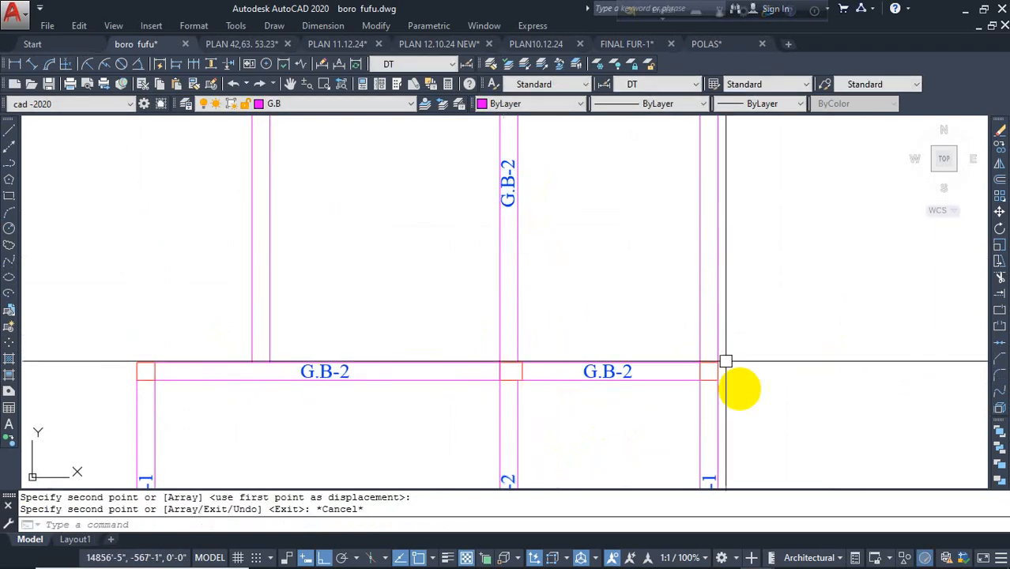
- Copy the lower-right vertical beam's G.B-1 label straight up onto the upper-right vertical beam
{"action": "left_click", "coordinate": [711, 451]}
{"action": "middle_click_drag", "start_coordinate": [721, 470], "coordinate": [699, 338]}
{"action": "key", "text": "Escape"}
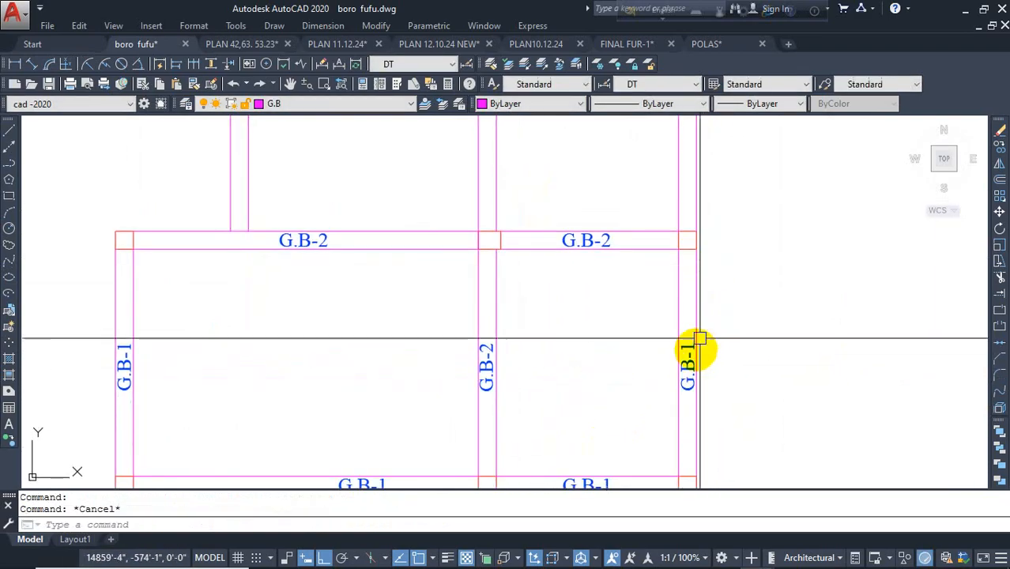
{"action": "left_click", "coordinate": [690, 353]}
{"action": "type", "text": "CO"}
{"action": "key", "text": "Return"}
{"action": "left_click", "coordinate": [771, 345]}
{"action": "middle_click_drag", "start_coordinate": [771, 251], "coordinate": [773, 401]}
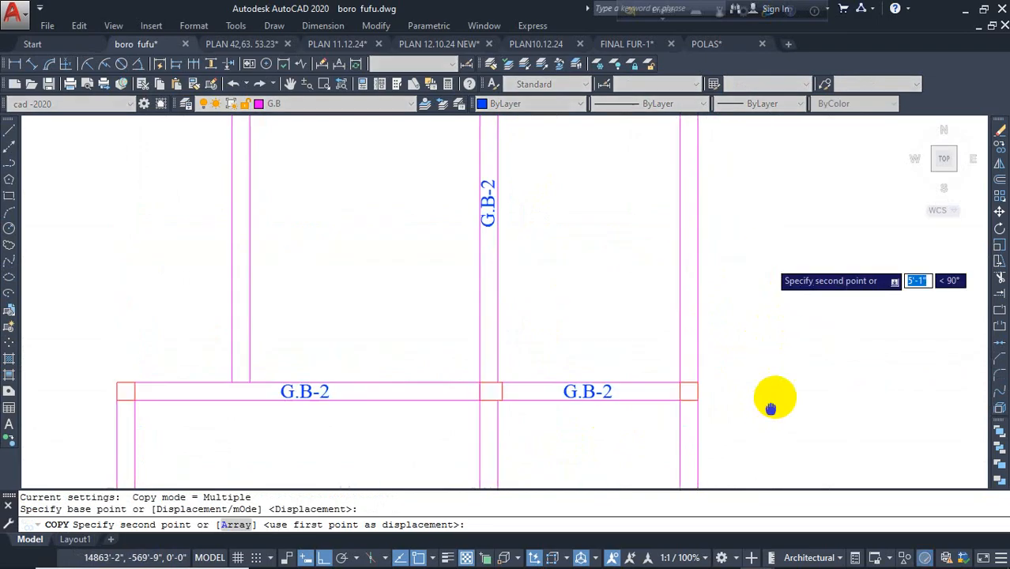
{"action": "middle_click_drag", "start_coordinate": [777, 219], "coordinate": [789, 286]}
{"action": "left_click", "coordinate": [786, 285]}
{"action": "key", "text": "Escape"}
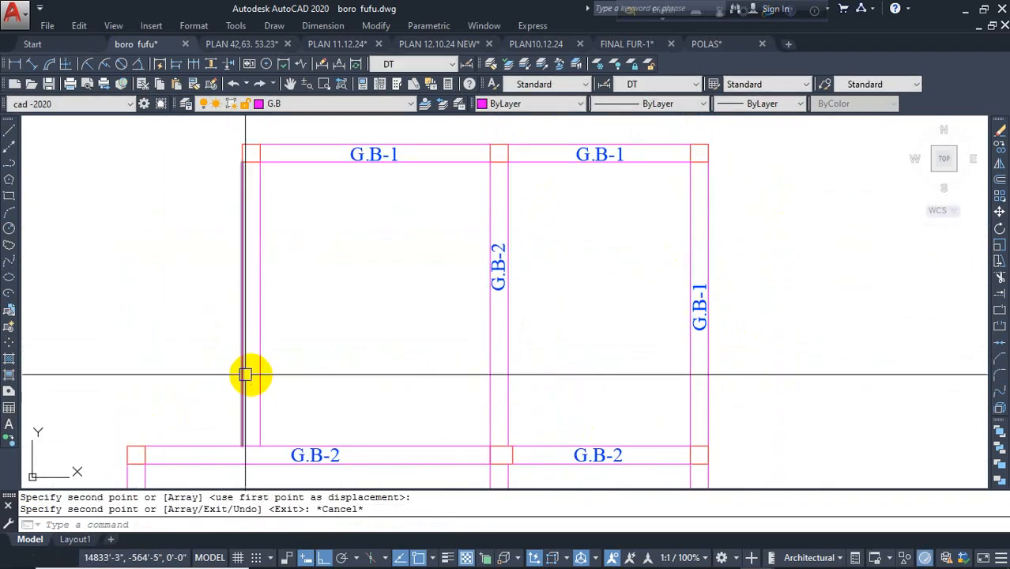
- Copy the upper-right vertical beam's G.B-1 label horizontally onto the upper-left vertical beam
{"action": "left_click", "coordinate": [695, 304]}
{"action": "type", "text": "c"}
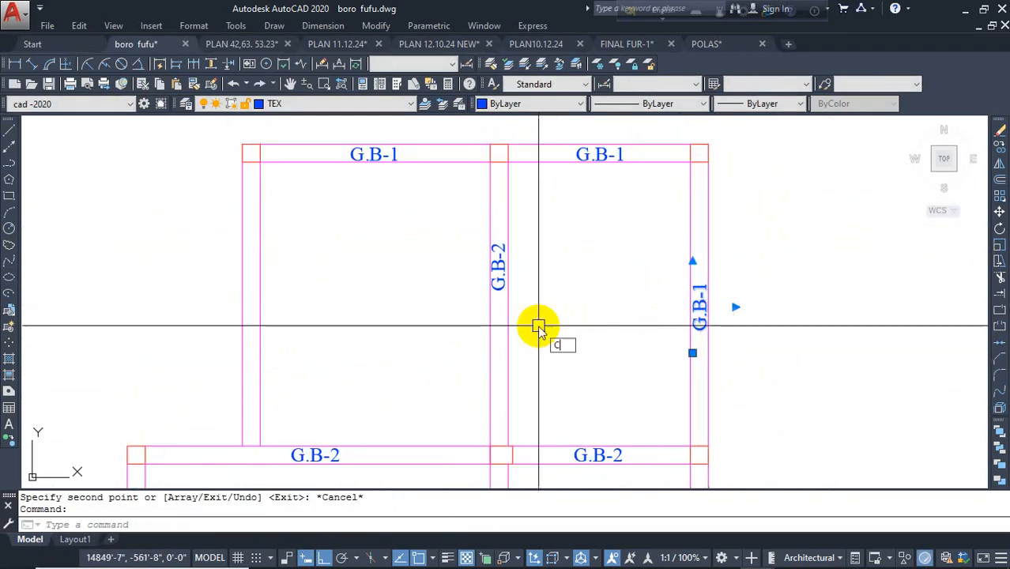
{"action": "type", "text": "o"}
{"action": "key", "text": "Return"}
{"action": "left_click", "coordinate": [600, 316]}
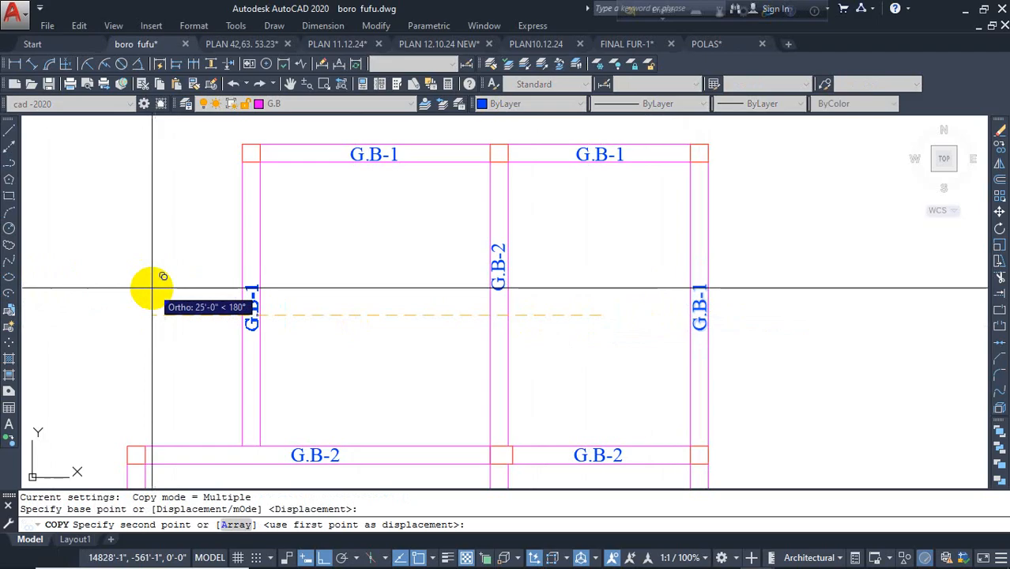
{"action": "left_click", "coordinate": [153, 288]}
{"action": "key", "text": "Escape"}
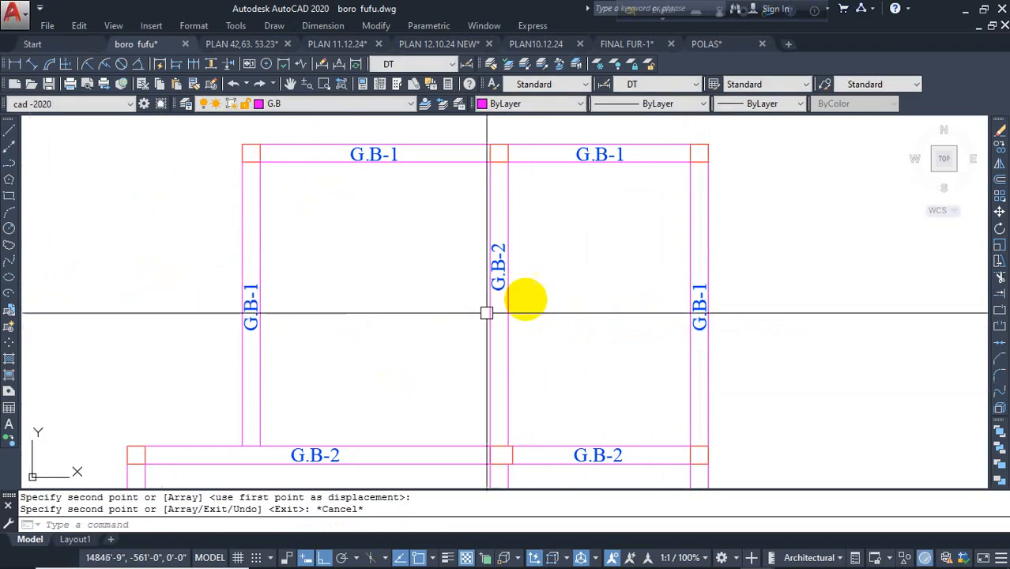
- Check the labels on all horizontal and vertical beams of the grade beam layout
{"action": "scroll", "coordinate": [696, 304], "scroll_direction": "down", "scroll_amount": 2}
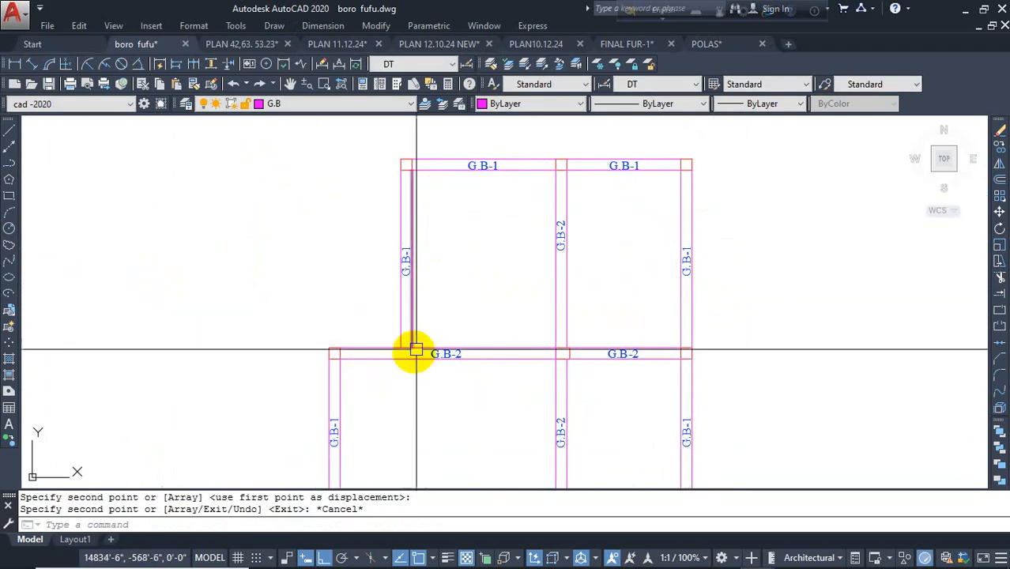
{"action": "middle_click_drag", "start_coordinate": [407, 351], "coordinate": [392, 257]}
{"action": "middle_click_drag", "start_coordinate": [583, 314], "coordinate": [584, 339]}
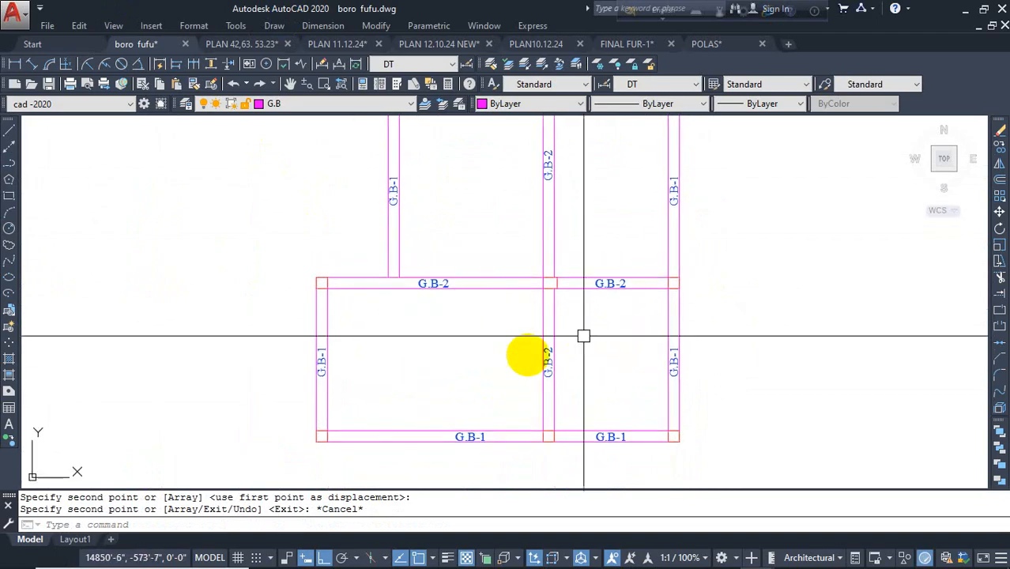
{"action": "middle_click_drag", "start_coordinate": [521, 334], "coordinate": [524, 376]}
{"action": "scroll", "coordinate": [447, 324], "scroll_direction": "down", "scroll_amount": 3}
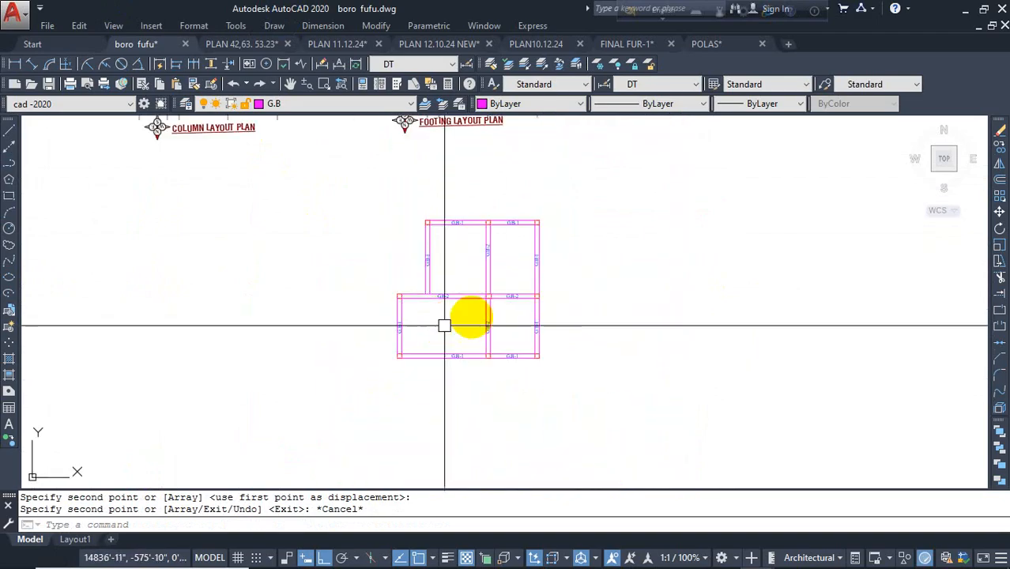
{"action": "scroll", "coordinate": [494, 289], "scroll_direction": "up", "scroll_amount": 2}
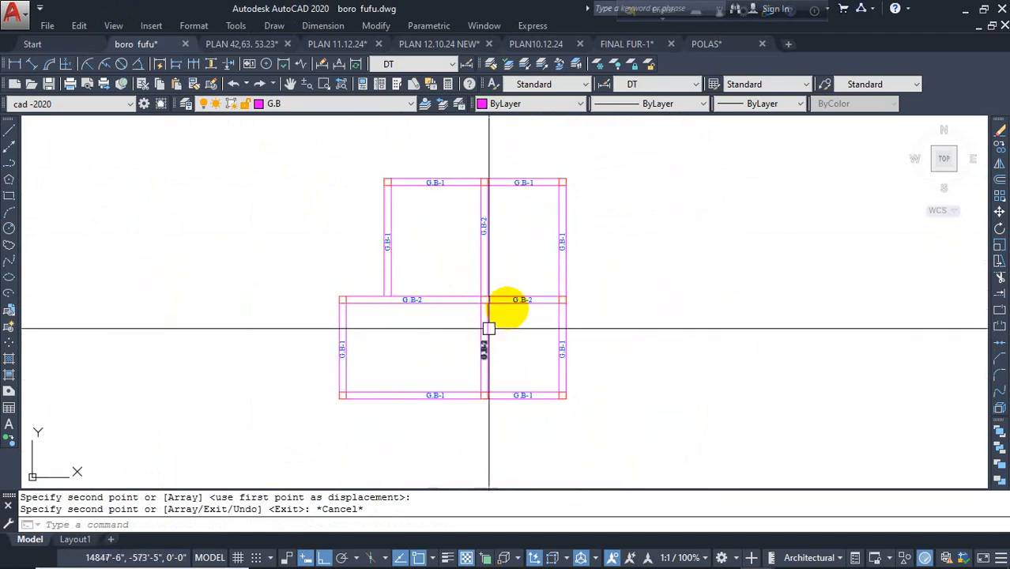
{"action": "middle_click_drag", "start_coordinate": [502, 283], "coordinate": [529, 301]}
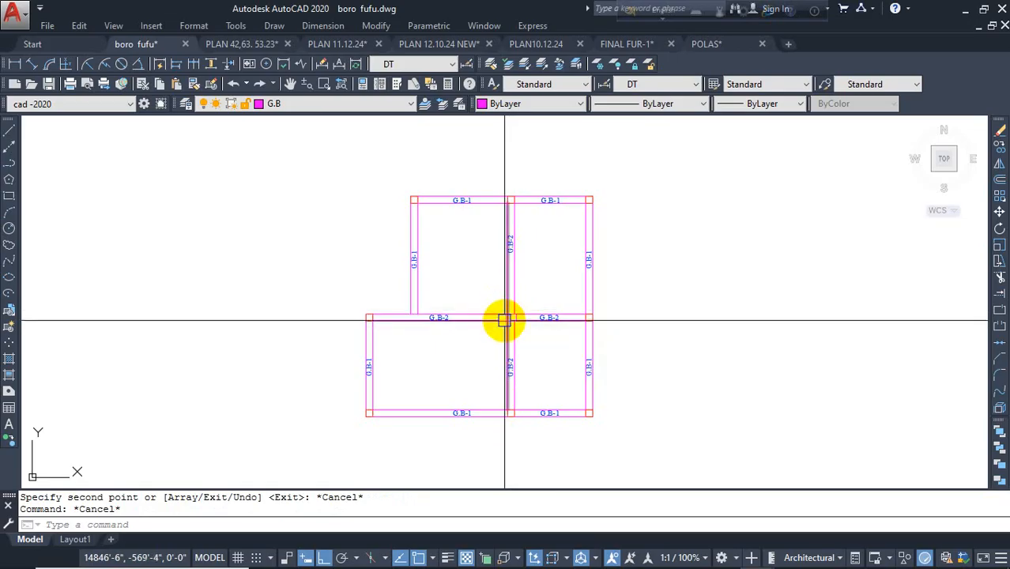
- Copy the FOOTING LAYOUT PLAN title and its compass symbol straight down to just below the grade beam layout
{"action": "scroll", "coordinate": [608, 286], "scroll_direction": "down", "scroll_amount": 4}
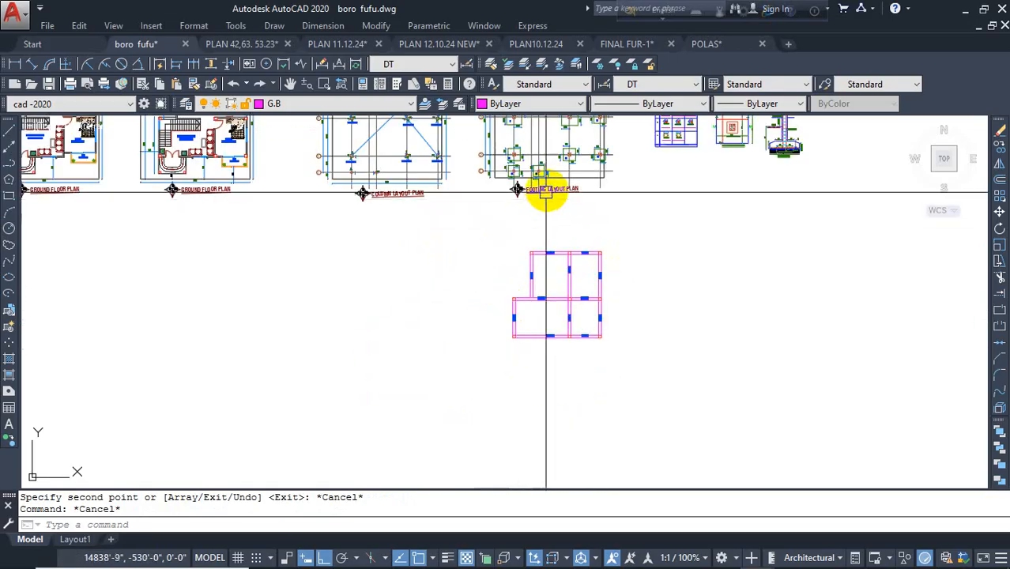
{"action": "scroll", "coordinate": [541, 185], "scroll_direction": "up", "scroll_amount": 5}
{"action": "left_click", "coordinate": [435, 191]}
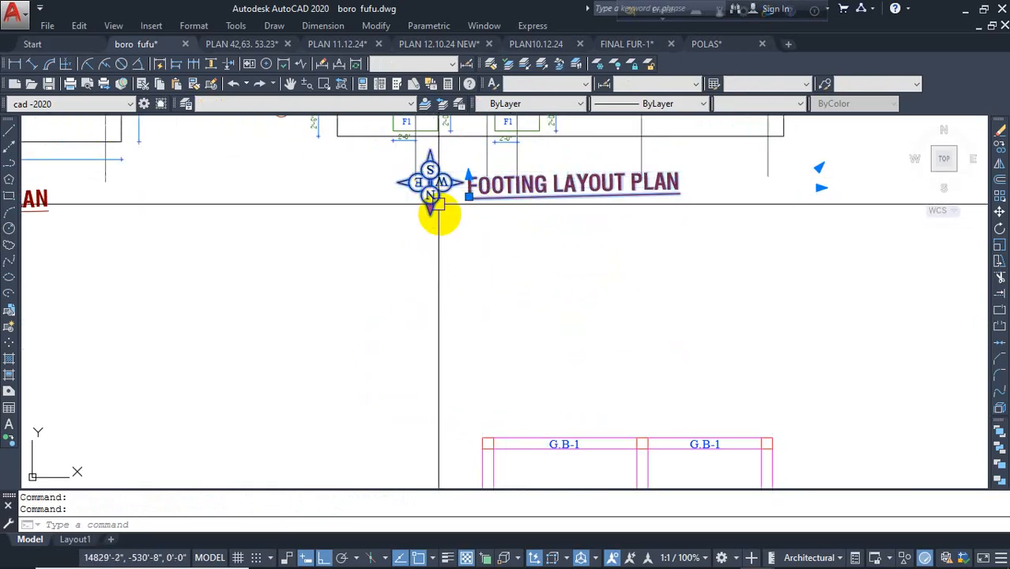
{"action": "key", "text": "space"}
{"action": "left_click", "coordinate": [479, 238]}
{"action": "middle_click_drag", "start_coordinate": [550, 445], "coordinate": [512, 271]}
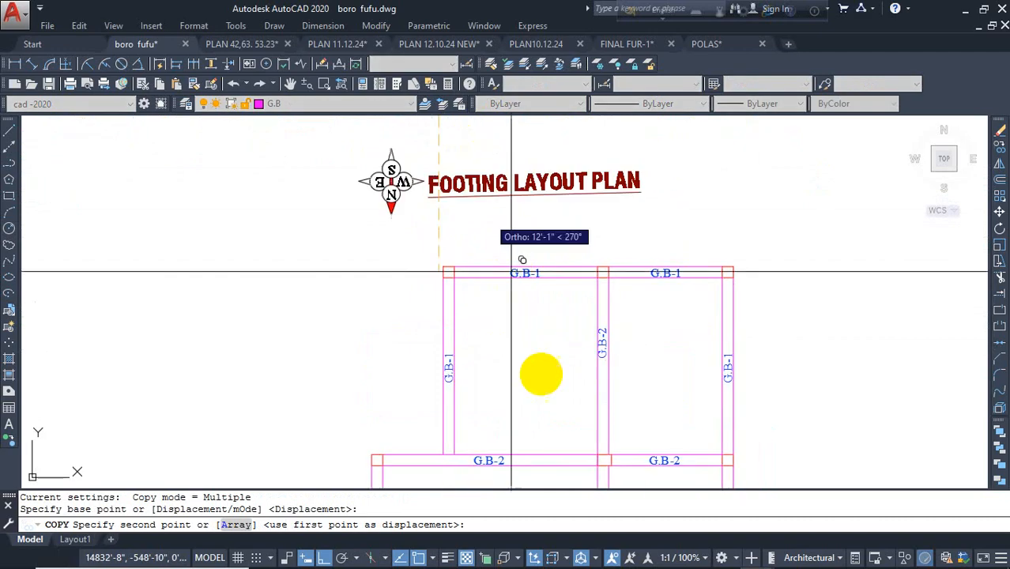
{"action": "middle_click_drag", "start_coordinate": [538, 399], "coordinate": [510, 241]}
{"action": "middle_click_drag", "start_coordinate": [523, 383], "coordinate": [518, 256]}
{"action": "key", "text": "Escape"}
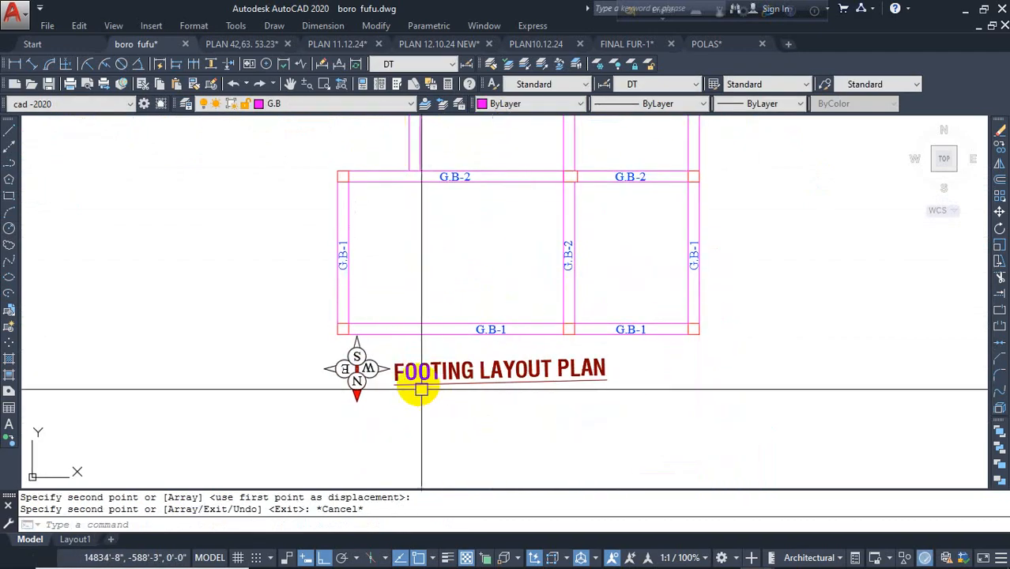
- Shift the copied title and compass symbol slightly to the right and change the title text to G.B LAYOUT PLAN
{"action": "left_click", "coordinate": [407, 373]}
{"action": "left_click_drag", "start_coordinate": [457, 371], "coordinate": [481, 371]}
{"action": "double_click", "coordinate": [538, 378]}
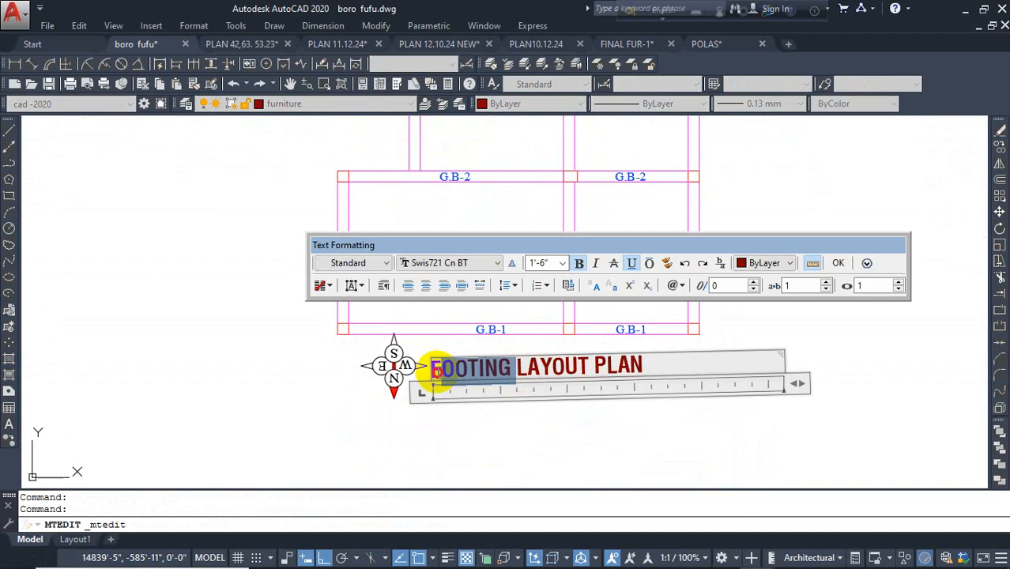
{"action": "type", "text": "G,B"}
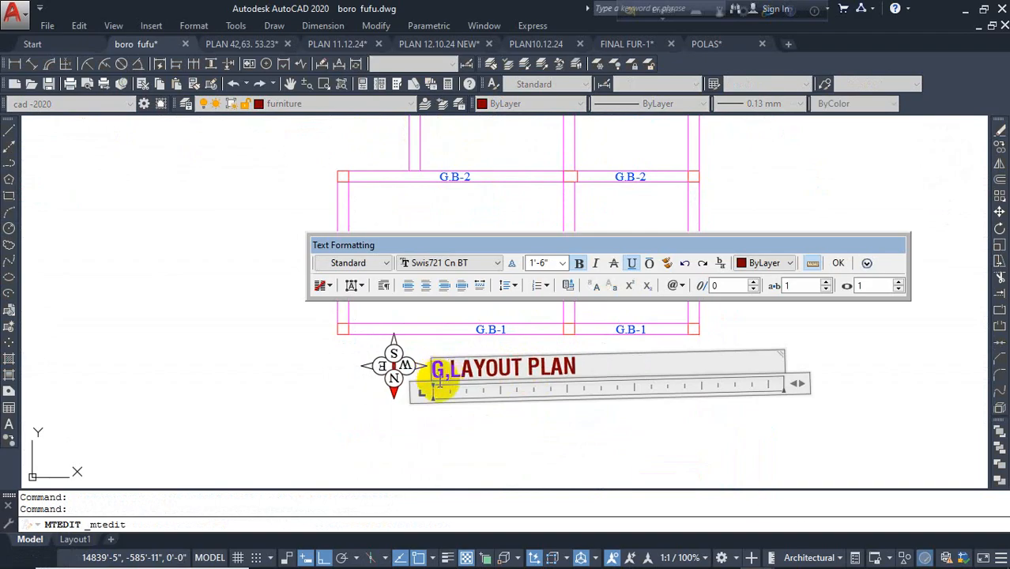
{"action": "left_click", "coordinate": [492, 404]}
{"action": "double_click", "coordinate": [454, 373]}
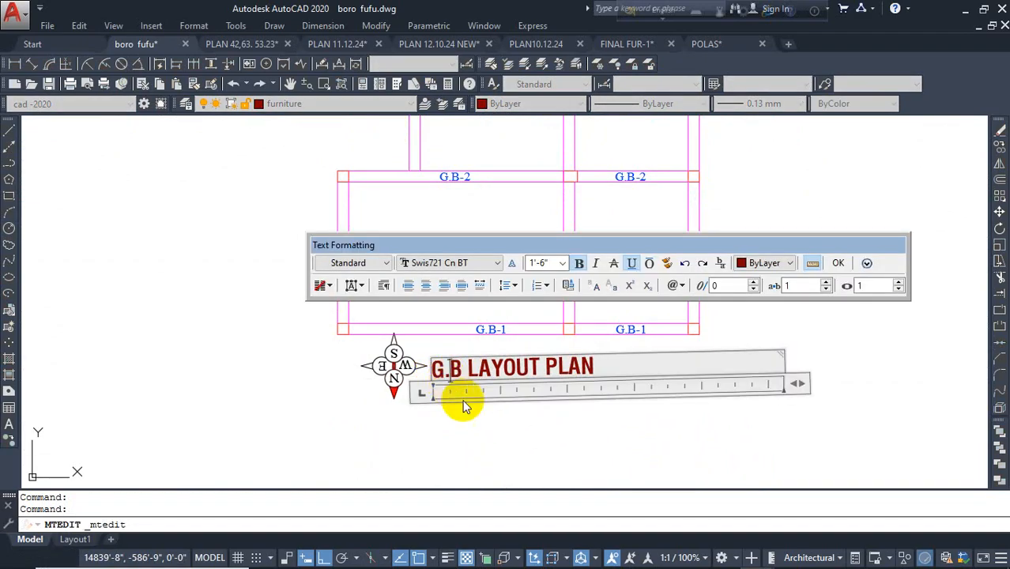
{"action": "left_click", "coordinate": [528, 418]}
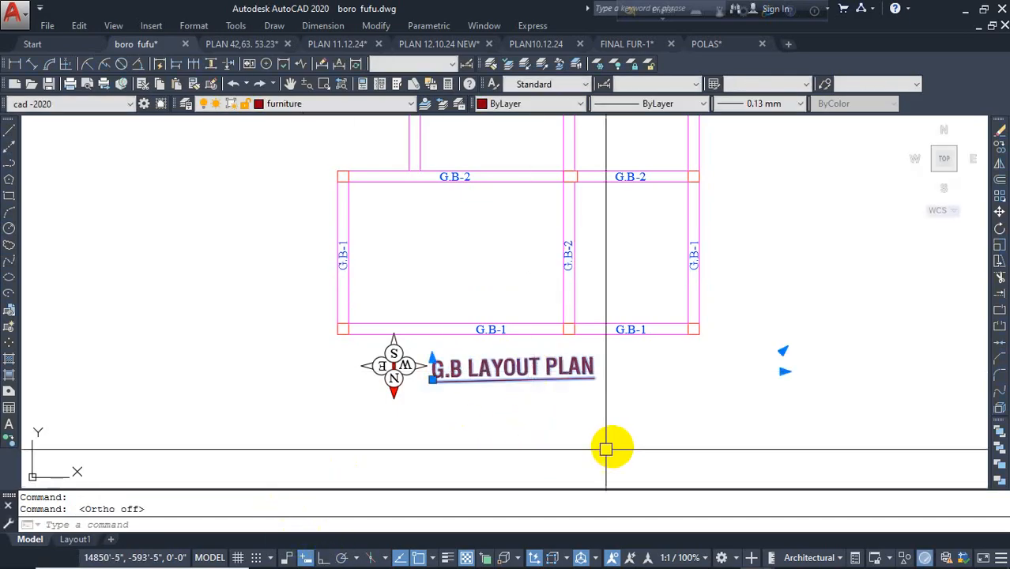
- Rotate the slightly tilted G.B LAYOUT PLAN title so that it runs horizontally
{"action": "type", "text": "o"}
{"action": "key", "text": "Return"}
{"action": "left_click", "coordinate": [663, 378]}
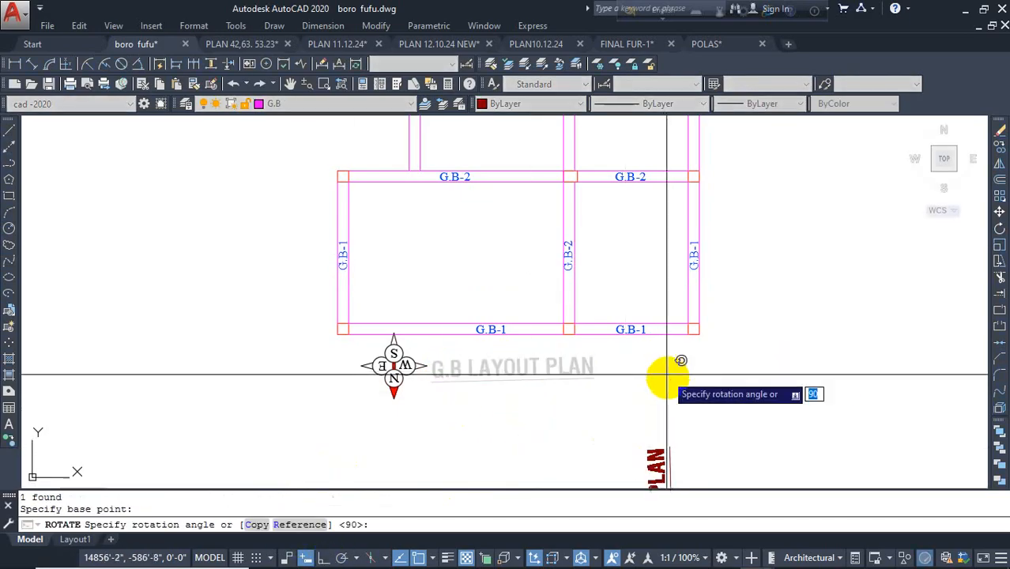
{"action": "left_click", "coordinate": [696, 378]}
{"action": "left_click", "coordinate": [553, 364]}
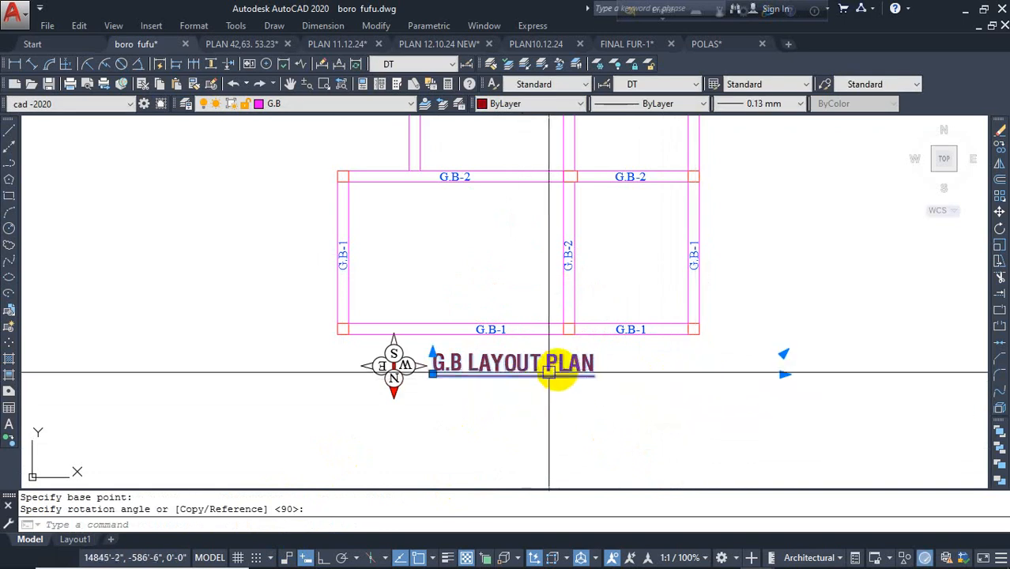
- Save the drawing with the titled grade beam layout
{"action": "scroll", "coordinate": [556, 372], "scroll_direction": "down", "scroll_amount": 4}
{"action": "middle_click_drag", "start_coordinate": [541, 406], "coordinate": [455, 360]}
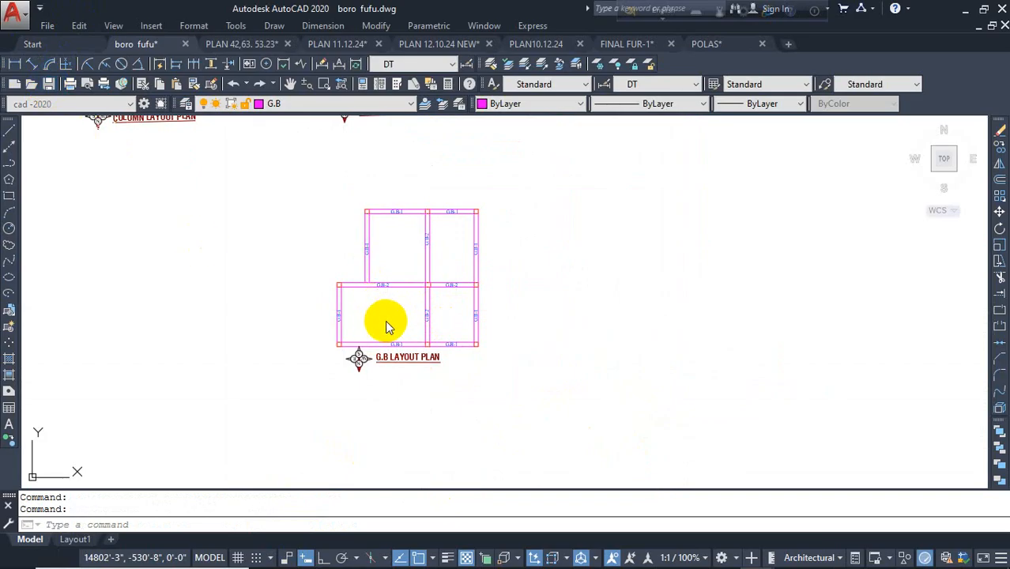
{"action": "scroll", "coordinate": [402, 304], "scroll_direction": "up", "scroll_amount": 2}
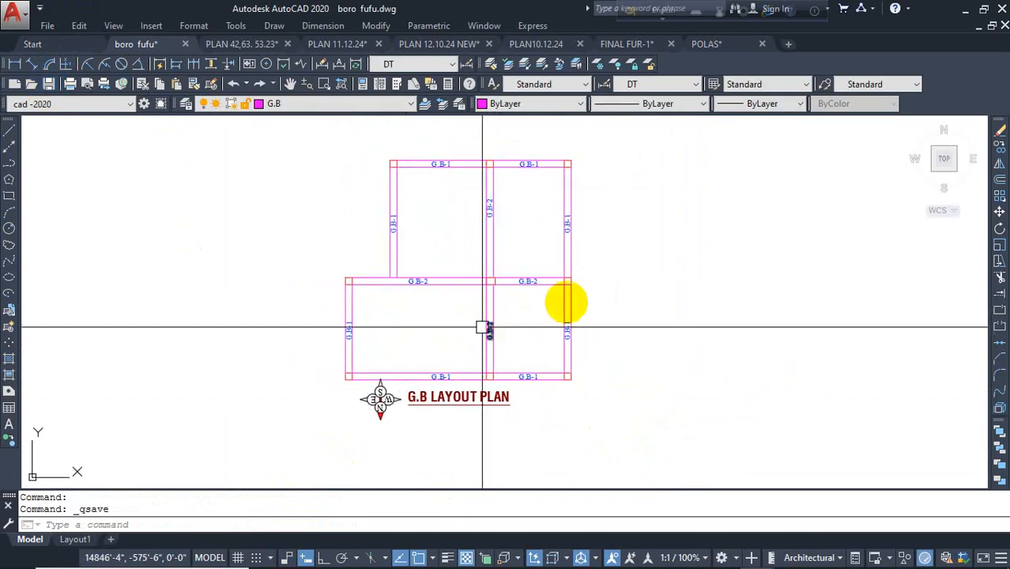
{"action": "key", "text": "Escape"}
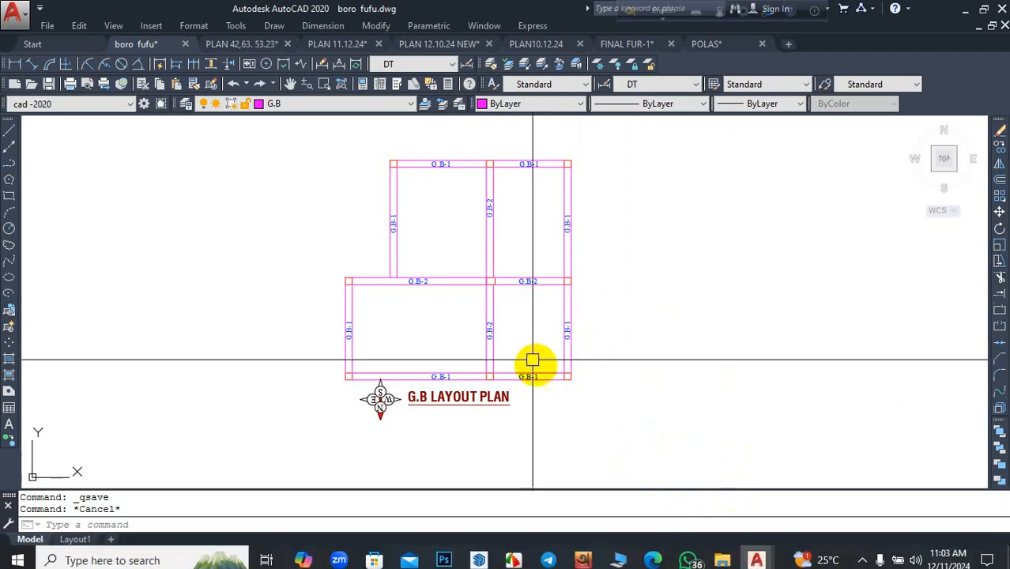
- Review the ground floor plans and the neighbouring layout plans together with the finished G.B layout plan
{"action": "scroll", "coordinate": [616, 364], "scroll_direction": "down", "scroll_amount": 4}
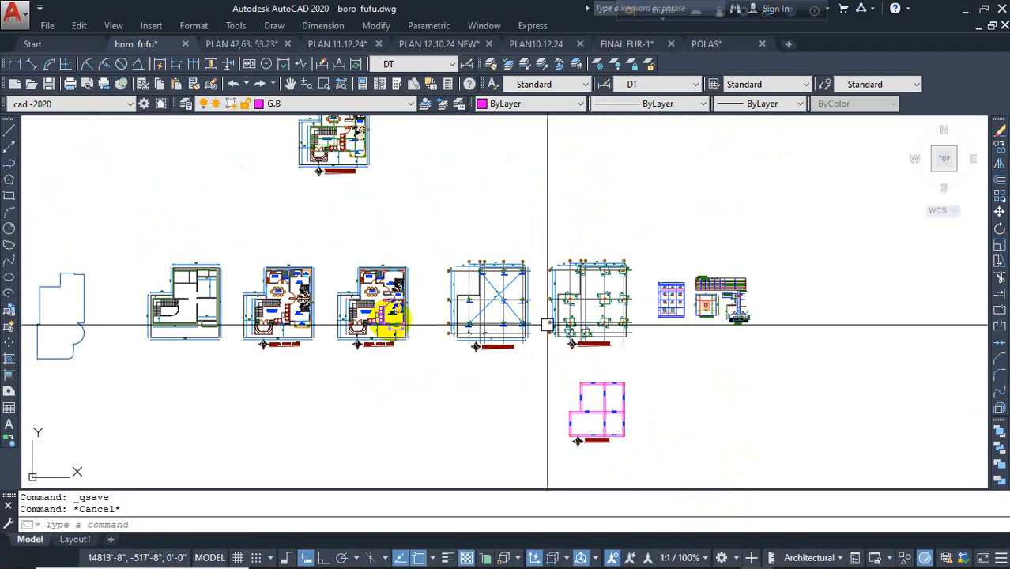
{"action": "scroll", "coordinate": [389, 319], "scroll_direction": "up", "scroll_amount": 5}
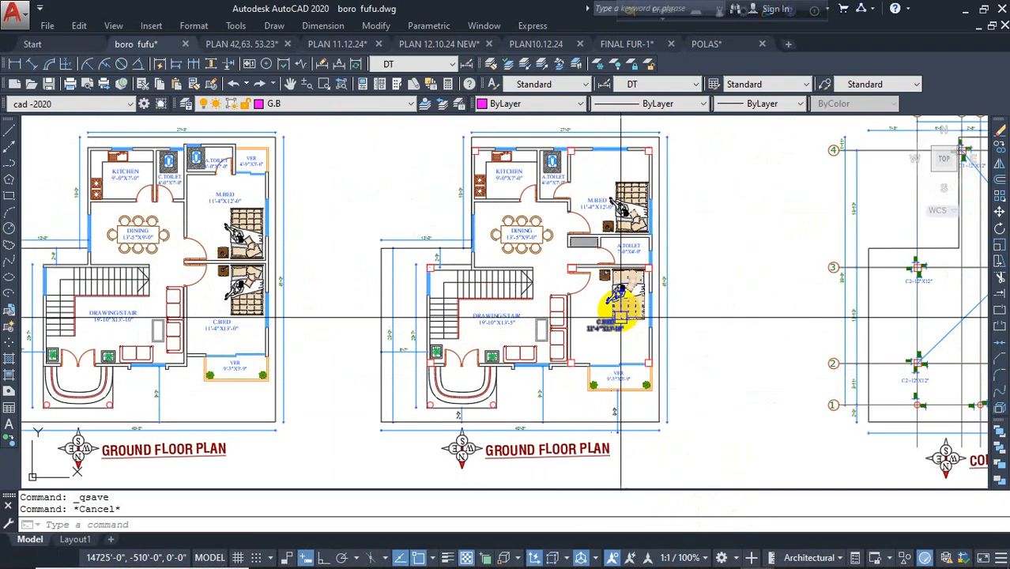
{"action": "scroll", "coordinate": [636, 276], "scroll_direction": "down", "scroll_amount": 5}
{"action": "middle_click_drag", "start_coordinate": [722, 323], "coordinate": [458, 178]}
{"action": "scroll", "coordinate": [452, 207], "scroll_direction": "up", "scroll_amount": 1}
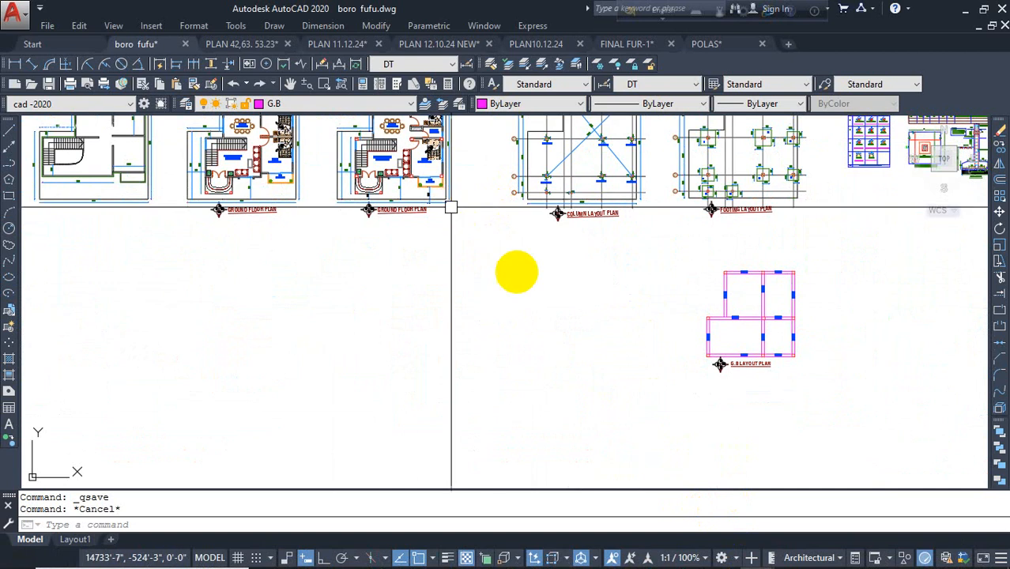
{"action": "scroll", "coordinate": [713, 271], "scroll_direction": "up", "scroll_amount": 2}
{"action": "middle_click_drag", "start_coordinate": [751, 300], "coordinate": [643, 309]}
{"action": "scroll", "coordinate": [575, 328], "scroll_direction": "up", "scroll_amount": 2}
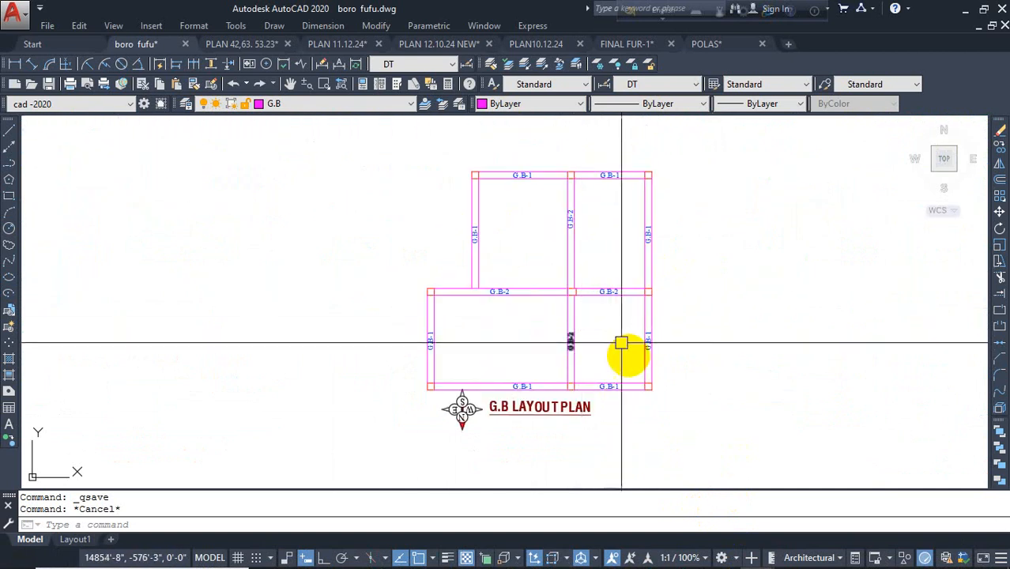